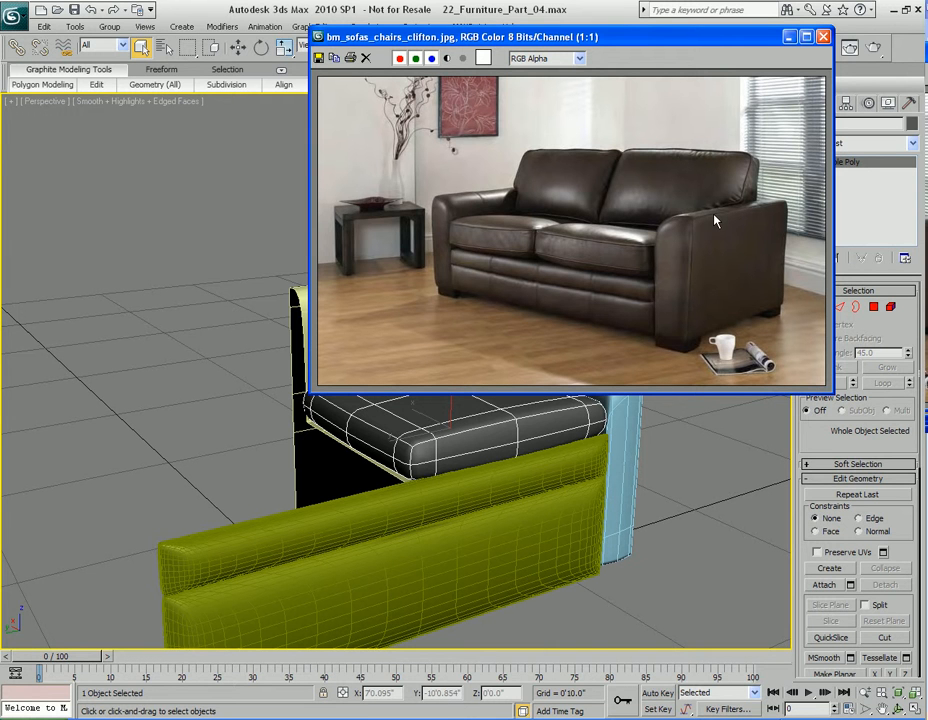
Step: Duplicate the seat cushion straight up along Z as one independent copy, stacked on the original
{"action": "left_click_drag", "start_coordinate": [556, 41], "coordinate": [671, 105]}
{"action": "left_click", "coordinate": [432, 431]}
{"action": "scroll", "coordinate": [468, 402], "scroll_direction": "up", "scroll_amount": 10}
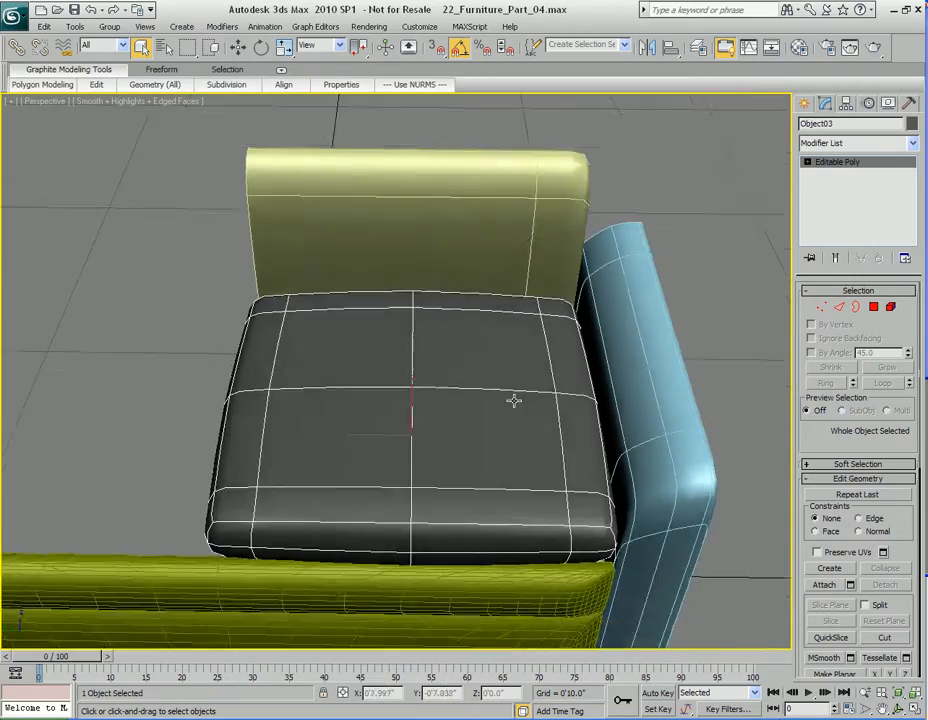
{"action": "middle_click_drag", "start_coordinate": [513, 401], "coordinate": [457, 436], "text": "alt"}
{"action": "middle_click_drag", "start_coordinate": [516, 433], "coordinate": [498, 393], "text": "alt"}
{"action": "key", "text": "w"}
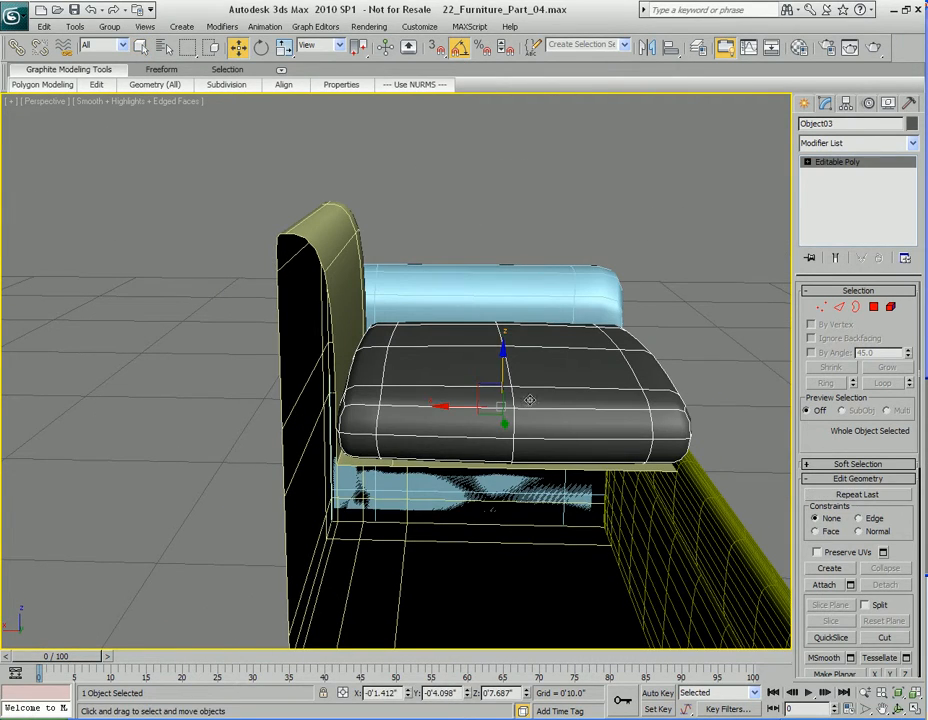
{"action": "left_click_drag", "start_coordinate": [504, 358], "coordinate": [503, 313], "text": "shift"}
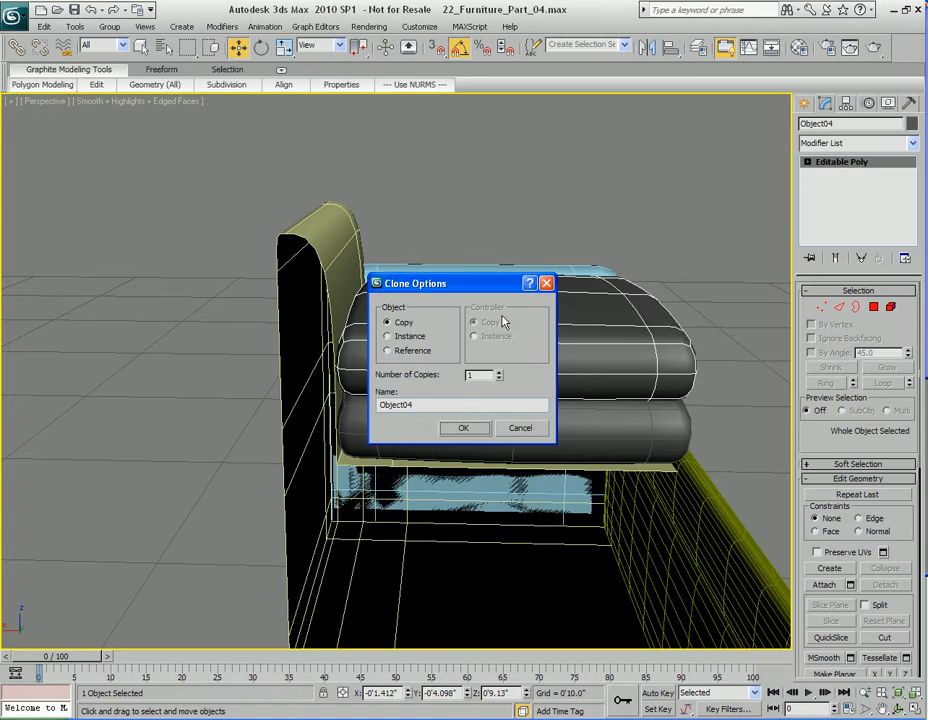
{"action": "left_click", "coordinate": [465, 428]}
Step: Rotate the copied cushion upright so it stands parallel to the backrest
{"action": "middle_click_drag", "start_coordinate": [524, 425], "coordinate": [507, 464], "text": "alt"}
{"action": "key", "text": "e"}
{"action": "middle_click_drag", "start_coordinate": [537, 400], "coordinate": [540, 412], "text": "alt"}
{"action": "left_click_drag", "start_coordinate": [540, 412], "coordinate": [566, 420]}
{"action": "middle_click_drag", "start_coordinate": [566, 420], "coordinate": [607, 435], "text": "alt"}
Step: Move the upright cushion back along X against the backrest and raise it above the seat cushion
{"action": "key", "text": "w"}
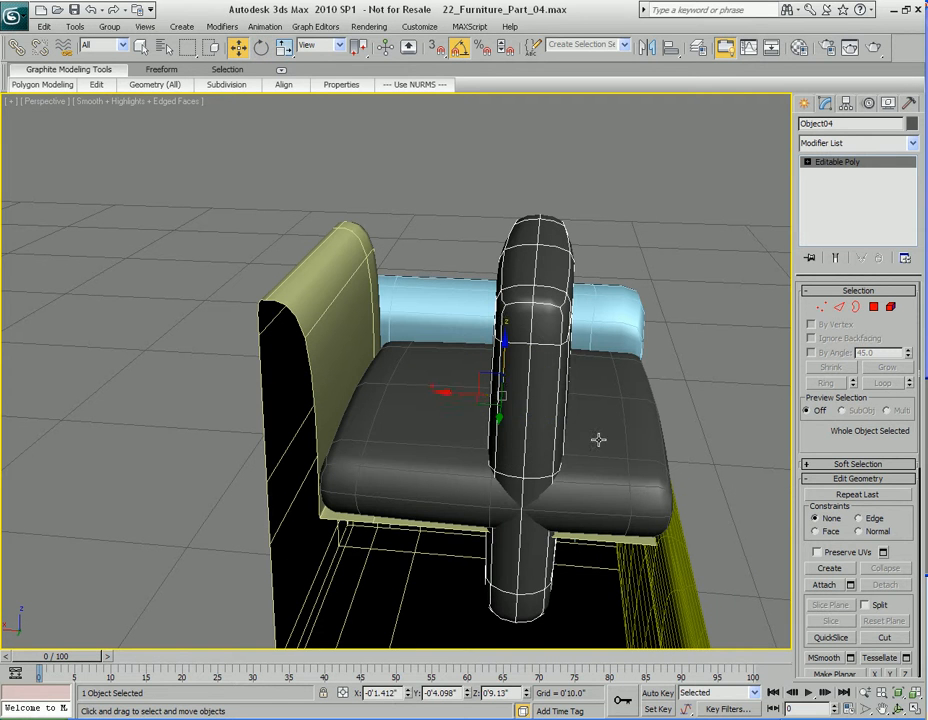
{"action": "left_click_drag", "start_coordinate": [462, 391], "coordinate": [366, 384]}
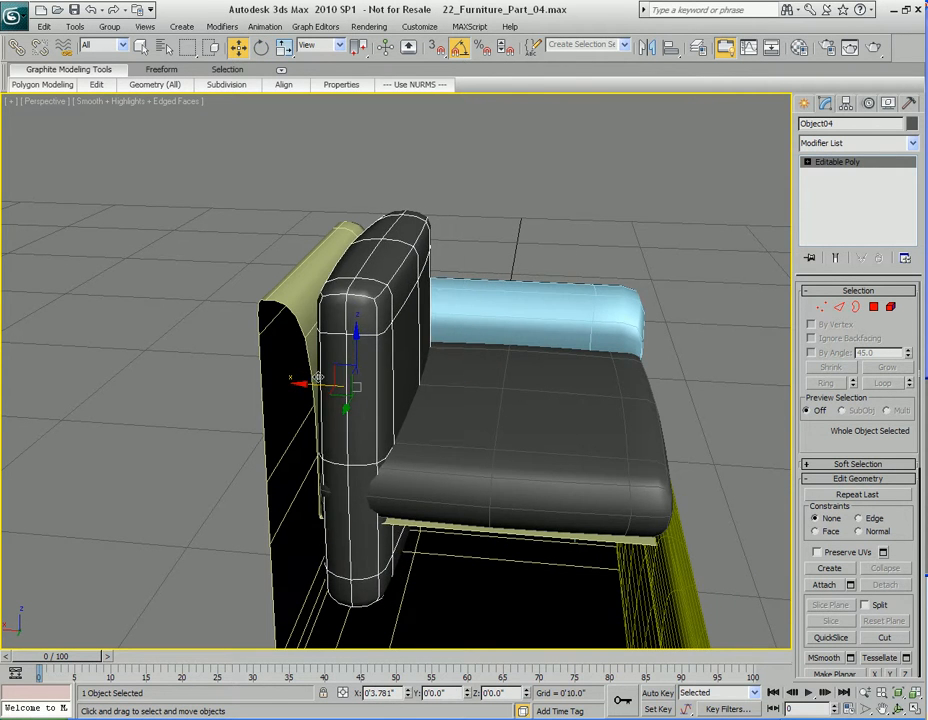
{"action": "middle_click_drag", "start_coordinate": [366, 384], "coordinate": [532, 403], "text": "alt"}
{"action": "left_click_drag", "start_coordinate": [398, 335], "coordinate": [403, 238]}
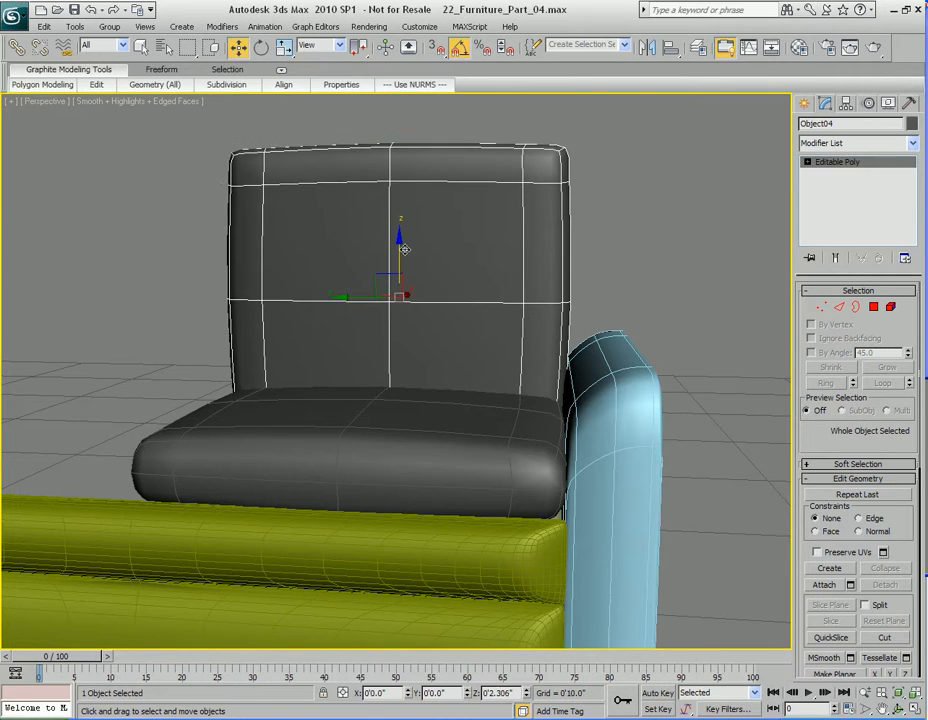
{"action": "middle_click_drag", "start_coordinate": [381, 420], "coordinate": [495, 415], "text": "alt"}
Step: Scale the back cushion's height down along Z to about 69 percent
{"action": "key", "text": "r"}
{"action": "mouse_move", "coordinate": [371, 268]}
{"action": "left_mouse_down"}
{"action": "mouse_move", "coordinate": [369, 305]}
{"action": "mouse_move", "coordinate": [372, 292]}
{"action": "left_mouse_up"}
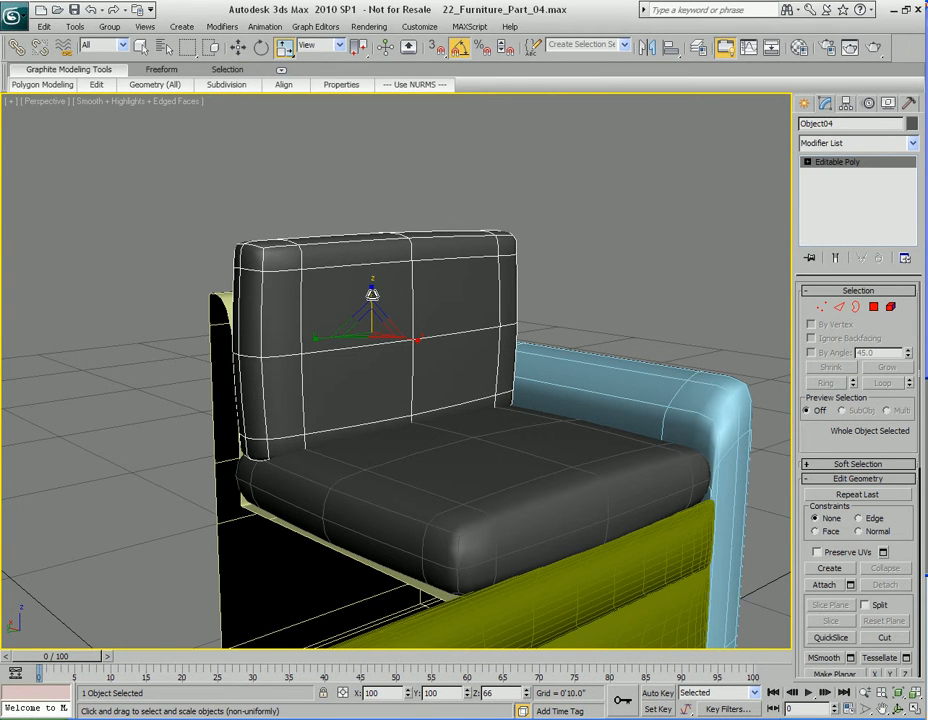
{"action": "middle_click_drag", "start_coordinate": [372, 292], "coordinate": [425, 372], "text": "alt"}
Step: Adjust the back cushion's height along Z so its lower edge rests on the seat cushion
{"action": "key", "text": "w"}
{"action": "left_click_drag", "start_coordinate": [439, 311], "coordinate": [438, 284]}
{"action": "middle_click_drag", "start_coordinate": [438, 284], "coordinate": [463, 370], "text": "alt"}
{"action": "left_click_drag", "start_coordinate": [440, 293], "coordinate": [440, 286]}
{"action": "middle_click_drag", "start_coordinate": [440, 286], "coordinate": [499, 366], "text": "alt"}
{"action": "left_click_drag", "start_coordinate": [430, 300], "coordinate": [430, 309]}
{"action": "middle_click_drag", "start_coordinate": [430, 309], "coordinate": [572, 393], "text": "alt"}
Step: Align the back cushion's pivot to Min on X, Y and Z with the Transform Toolbox, putting it at the cushion's base
{"action": "key", "text": "r"}
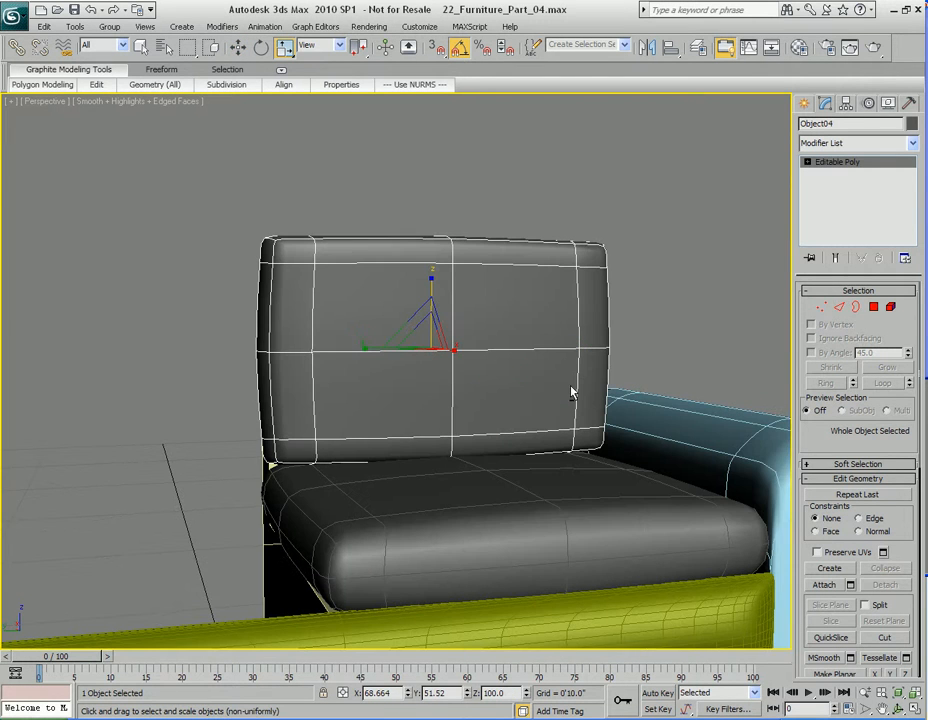
{"action": "left_click", "coordinate": [44, 26]}
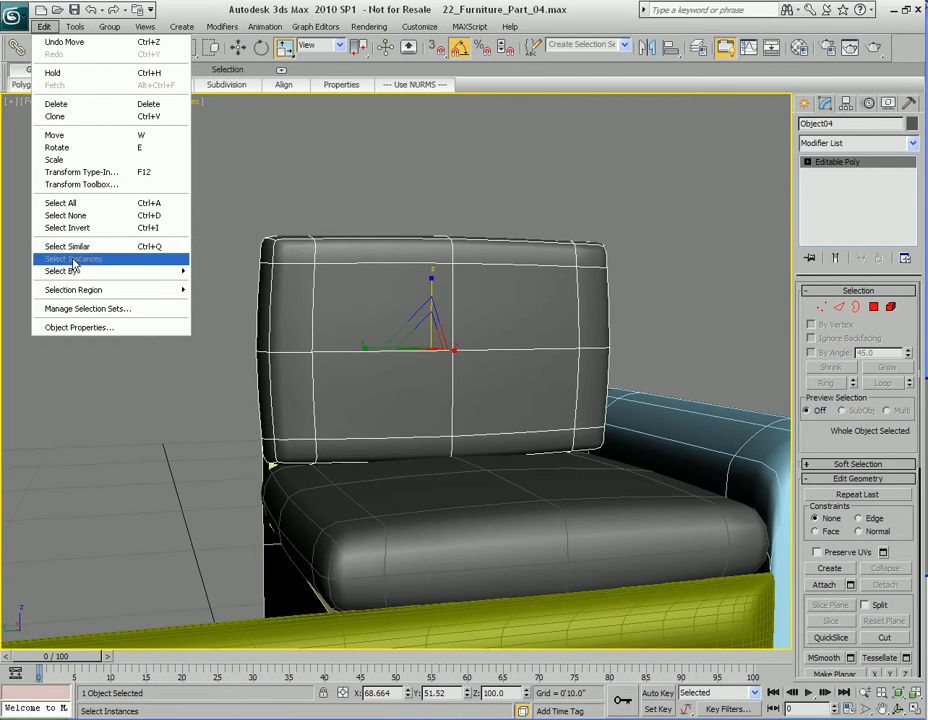
{"action": "left_click", "coordinate": [97, 186]}
{"action": "left_click_drag", "start_coordinate": [165, 263], "coordinate": [126, 175]}
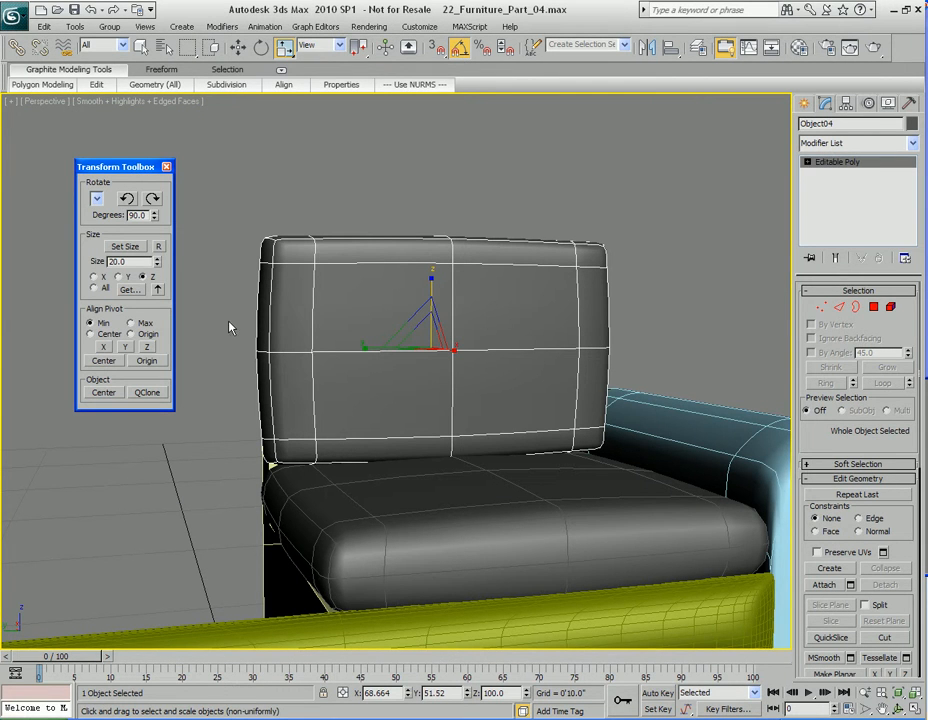
{"action": "left_click", "coordinate": [125, 347]}
{"action": "left_click", "coordinate": [101, 348]}
{"action": "left_click", "coordinate": [147, 348]}
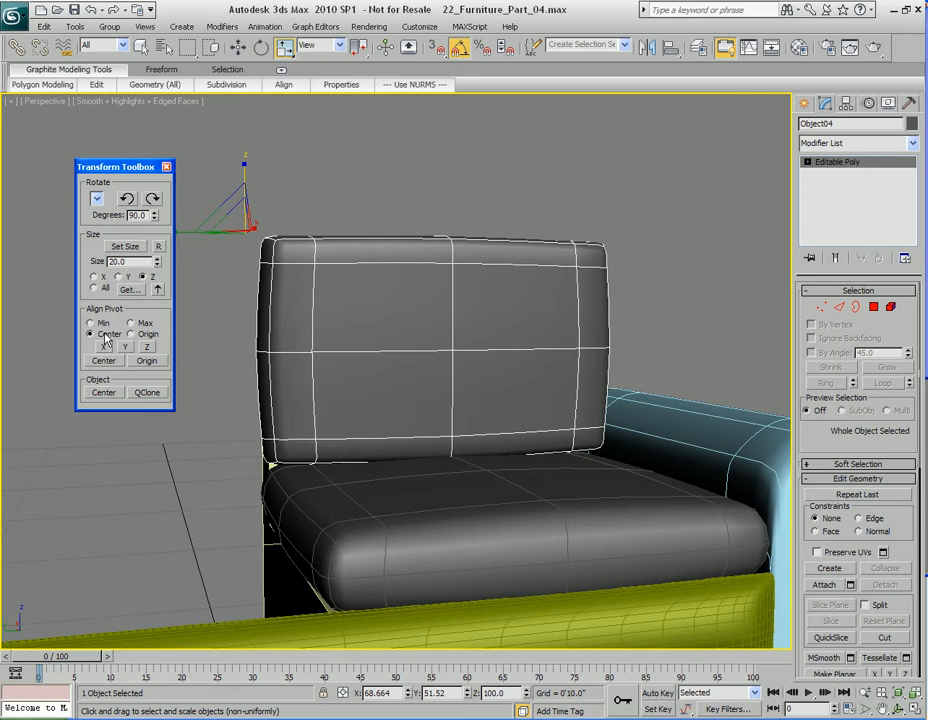
{"action": "left_click", "coordinate": [147, 348]}
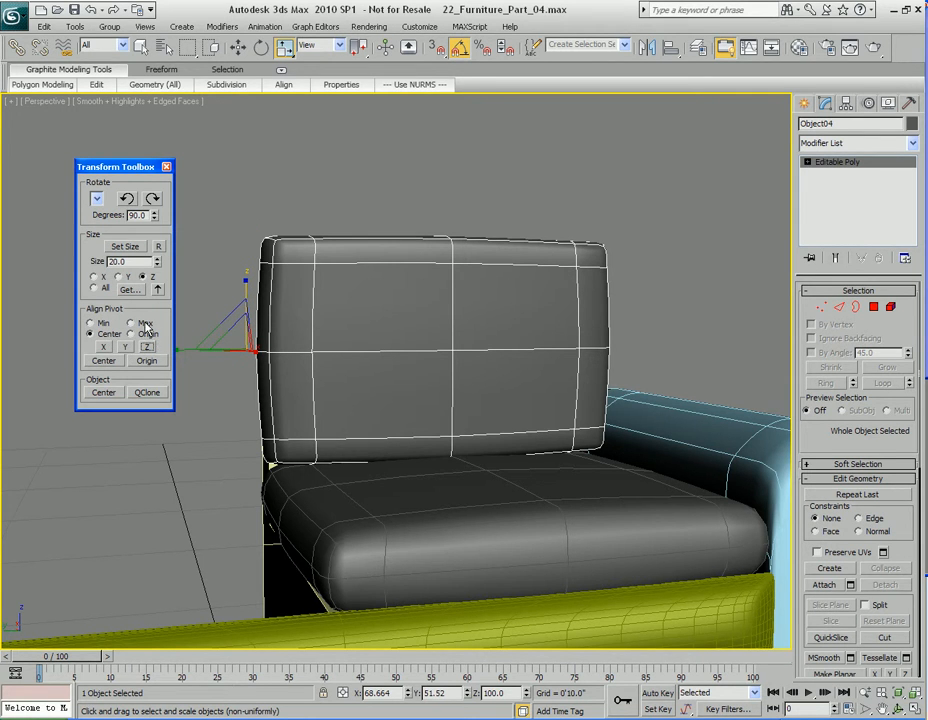
{"action": "middle_click_drag", "start_coordinate": [435, 327], "coordinate": [379, 325], "text": "alt"}
{"action": "left_click", "coordinate": [101, 323]}
{"action": "left_click", "coordinate": [147, 347]}
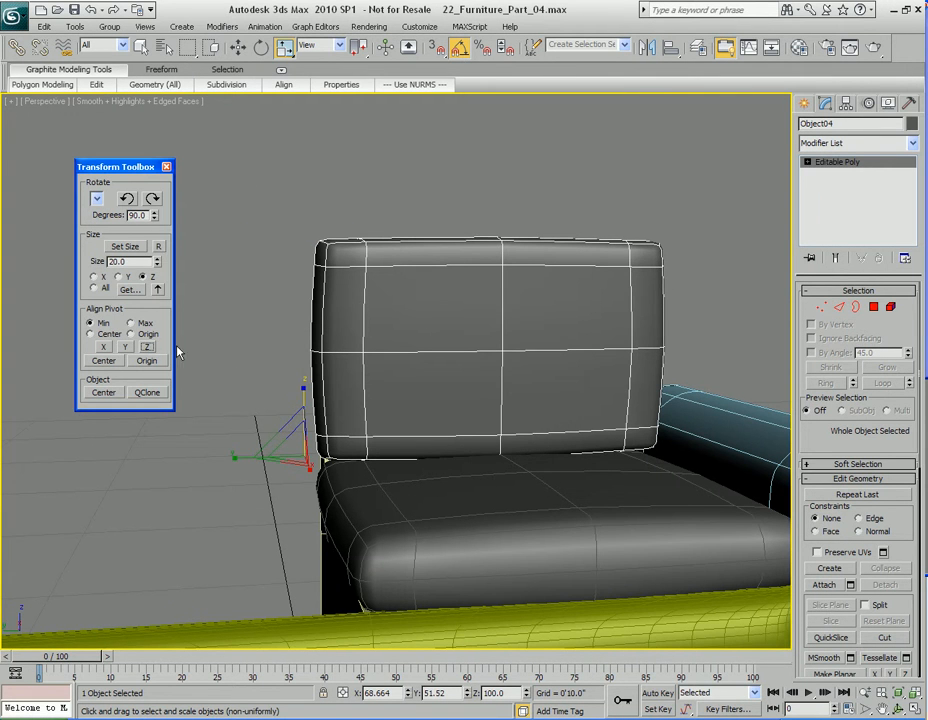
Step: Scale the back cushion's height from its base to about 57 percent and close the Transform Toolbox
{"action": "left_click_drag", "start_coordinate": [311, 397], "coordinate": [292, 406]}
{"action": "middle_click_drag", "start_coordinate": [292, 406], "coordinate": [439, 397], "text": "alt"}
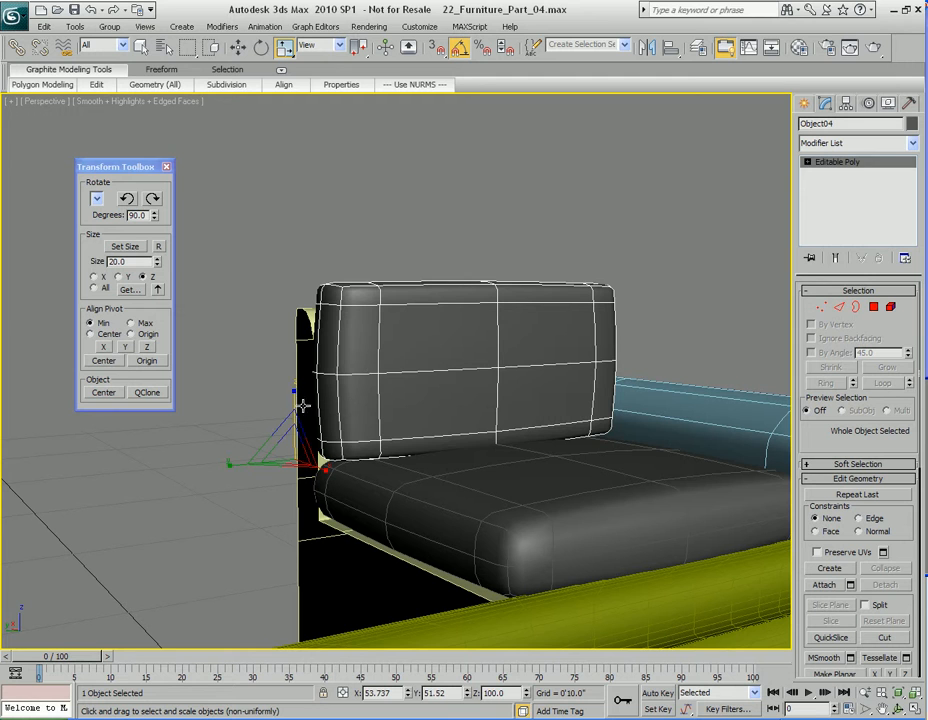
{"action": "left_click_drag", "start_coordinate": [294, 396], "coordinate": [290, 391]}
{"action": "middle_click_drag", "start_coordinate": [290, 391], "coordinate": [602, 388], "text": "alt"}
{"action": "left_click", "coordinate": [167, 167]}
{"action": "middle_click_drag", "start_coordinate": [330, 280], "coordinate": [500, 298], "text": "alt"}
Step: Center the back cushion's pivot with the Transform Toolbox and scale its thickness along X to about 76 percent
{"action": "key", "text": "q"}
{"action": "scroll", "coordinate": [379, 300], "scroll_direction": "up", "scroll_amount": 2}
{"action": "middle_click_drag", "start_coordinate": [379, 300], "coordinate": [499, 304], "text": "alt"}
{"action": "key", "text": "r"}
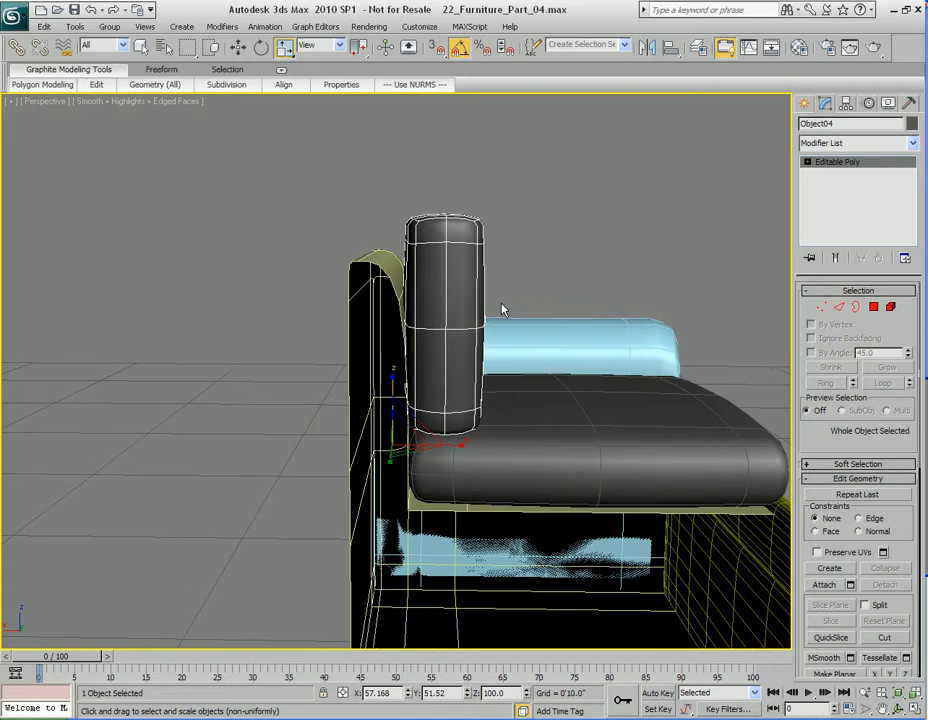
{"action": "left_click", "coordinate": [44, 27]}
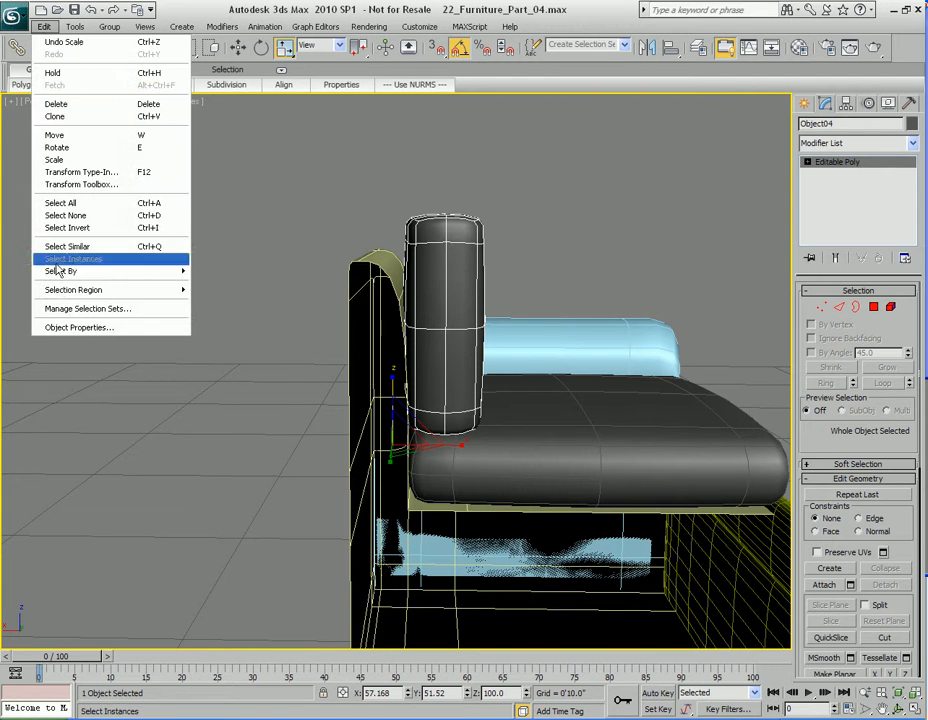
{"action": "left_click", "coordinate": [60, 184]}
{"action": "left_click_drag", "start_coordinate": [110, 168], "coordinate": [69, 127]}
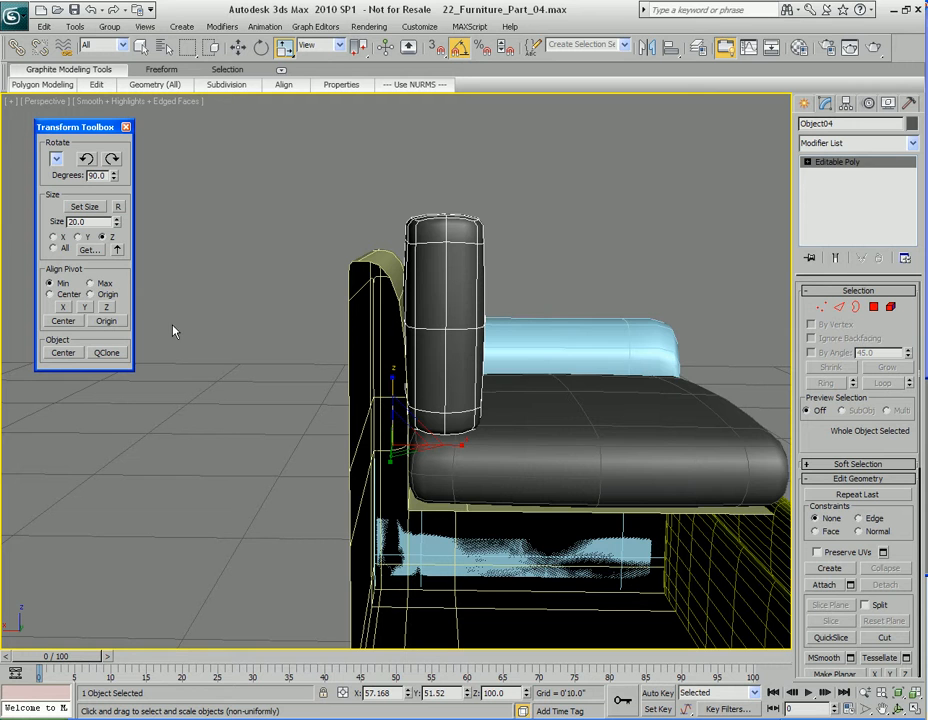
{"action": "left_click", "coordinate": [65, 321]}
{"action": "middle_click_drag", "start_coordinate": [449, 360], "coordinate": [507, 318], "text": "alt"}
{"action": "left_click_drag", "start_coordinate": [508, 318], "coordinate": [491, 320]}
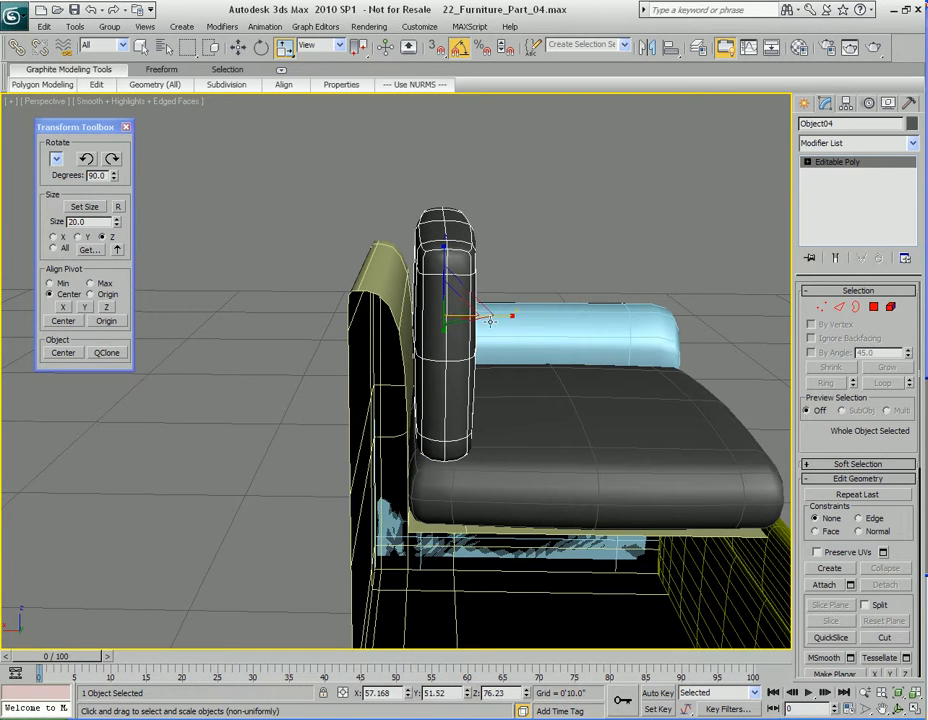
Step: Move the thinned back cushion along X to sit against the backrest
{"action": "key", "text": "w"}
{"action": "left_click_drag", "start_coordinate": [391, 314], "coordinate": [379, 315]}
{"action": "middle_click_drag", "start_coordinate": [379, 315], "coordinate": [538, 380], "text": "alt"}
{"action": "scroll", "coordinate": [538, 380], "scroll_direction": "up", "scroll_amount": 4}
{"action": "key", "text": "q"}
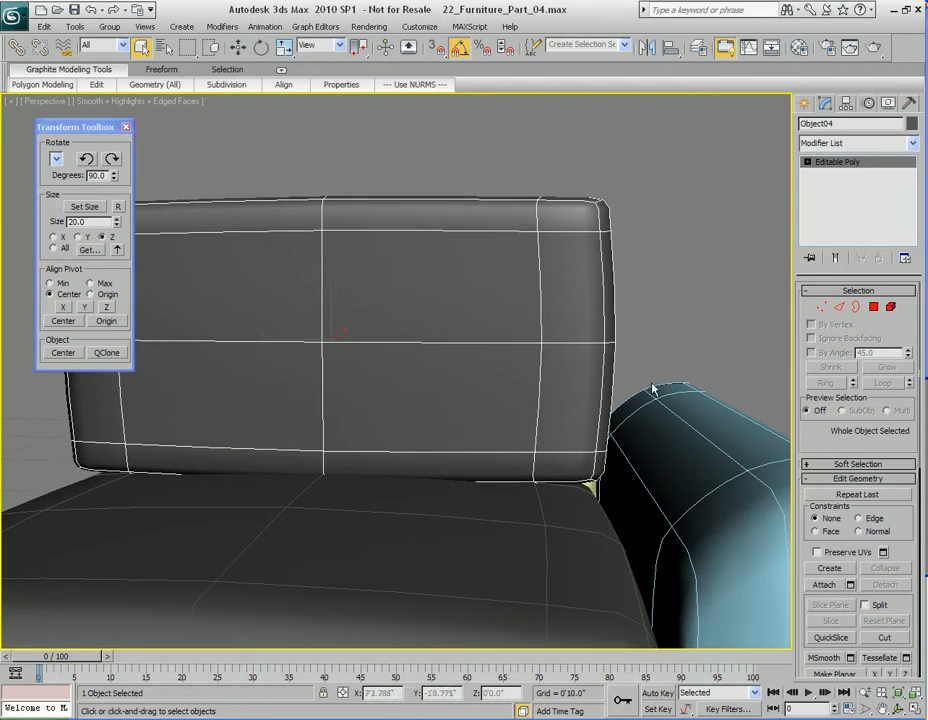
{"action": "middle_click_drag", "start_coordinate": [622, 410], "coordinate": [506, 371]}
{"action": "scroll", "coordinate": [490, 371], "scroll_direction": "down", "scroll_amount": 4}
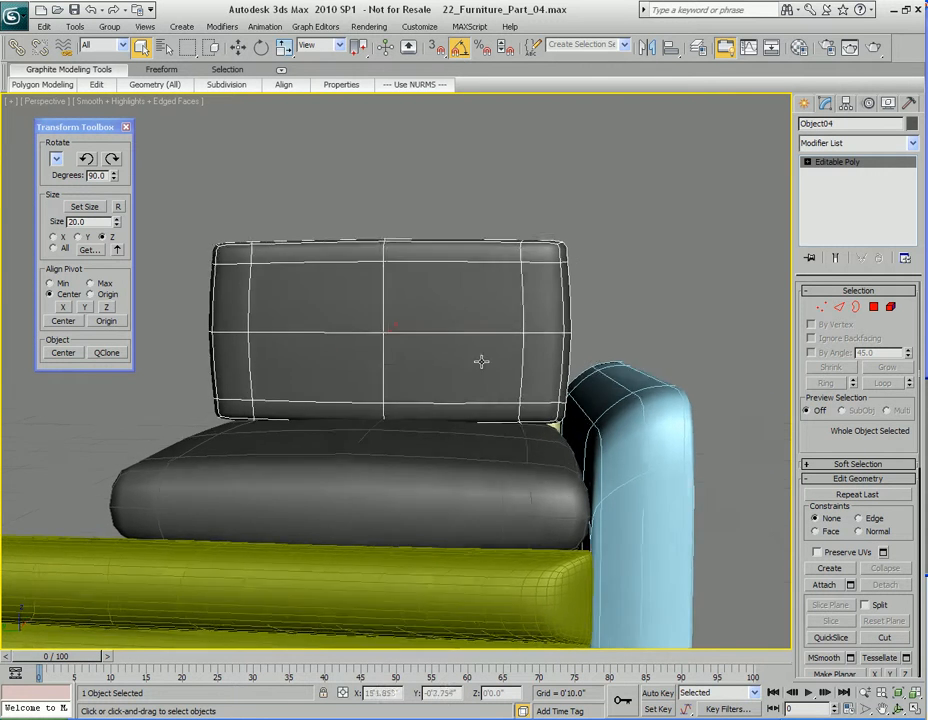
Step: Turn off NURMS smoothing on the back cushion
{"action": "right_click", "coordinate": [452, 356]}
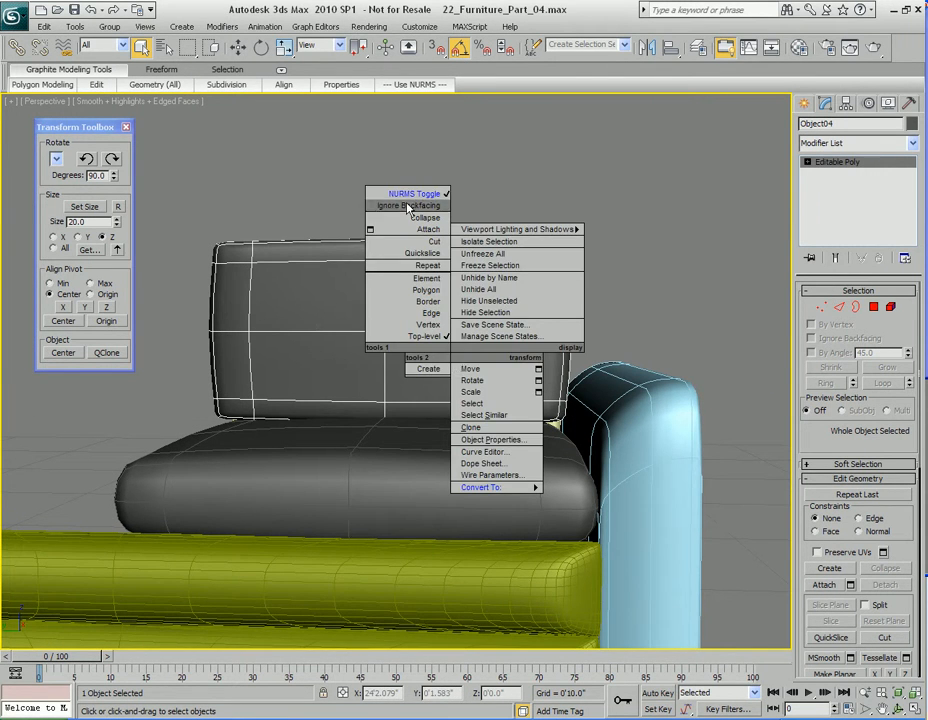
{"action": "scroll", "coordinate": [470, 371], "scroll_direction": "up", "scroll_amount": 4}
{"action": "scroll", "coordinate": [480, 350], "scroll_direction": "down", "scroll_amount": 3}
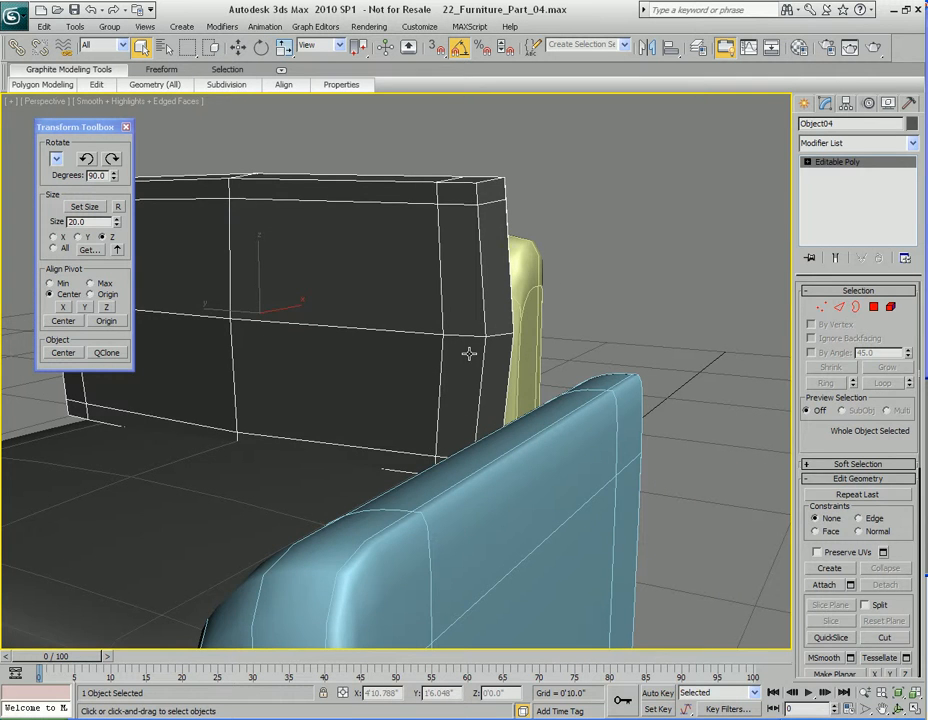
Step: Connect the ring of vertical edges in the back cushion's lower half with one segment
{"action": "key", "text": "2"}
{"action": "left_click", "coordinate": [481, 383]}
{"action": "scroll", "coordinate": [440, 395], "scroll_direction": "up", "scroll_amount": 1}
{"action": "left_click", "coordinate": [826, 383]}
{"action": "scroll", "coordinate": [440, 335], "scroll_direction": "down", "scroll_amount": 2}
{"action": "right_click", "coordinate": [443, 325]}
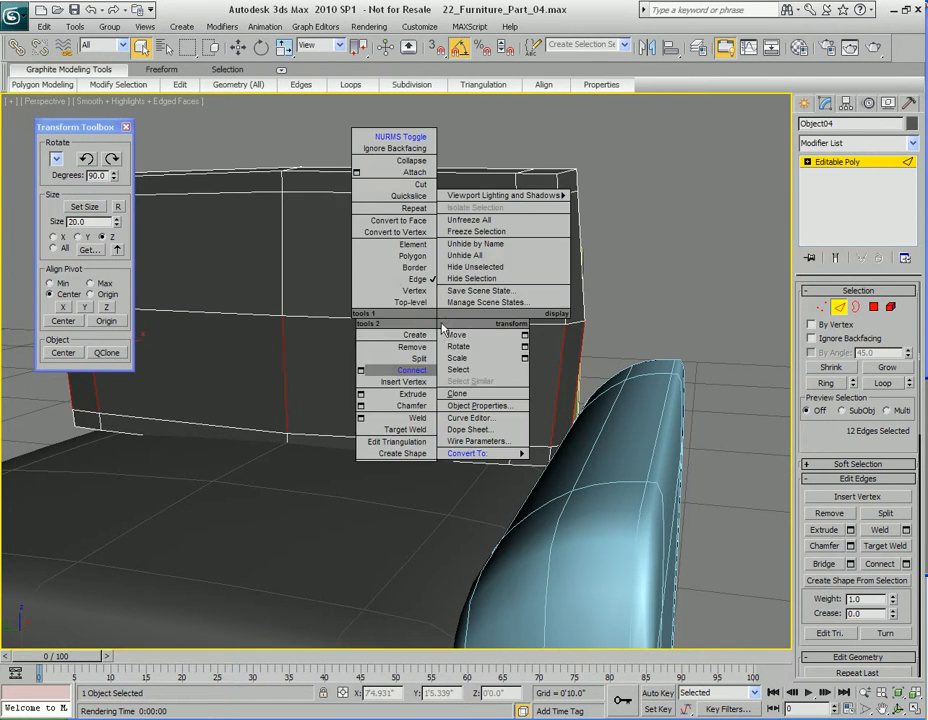
{"action": "left_click", "coordinate": [361, 370]}
{"action": "left_click_drag", "start_coordinate": [469, 307], "coordinate": [348, 134]}
{"action": "middle_click_drag", "start_coordinate": [485, 308], "coordinate": [447, 397]}
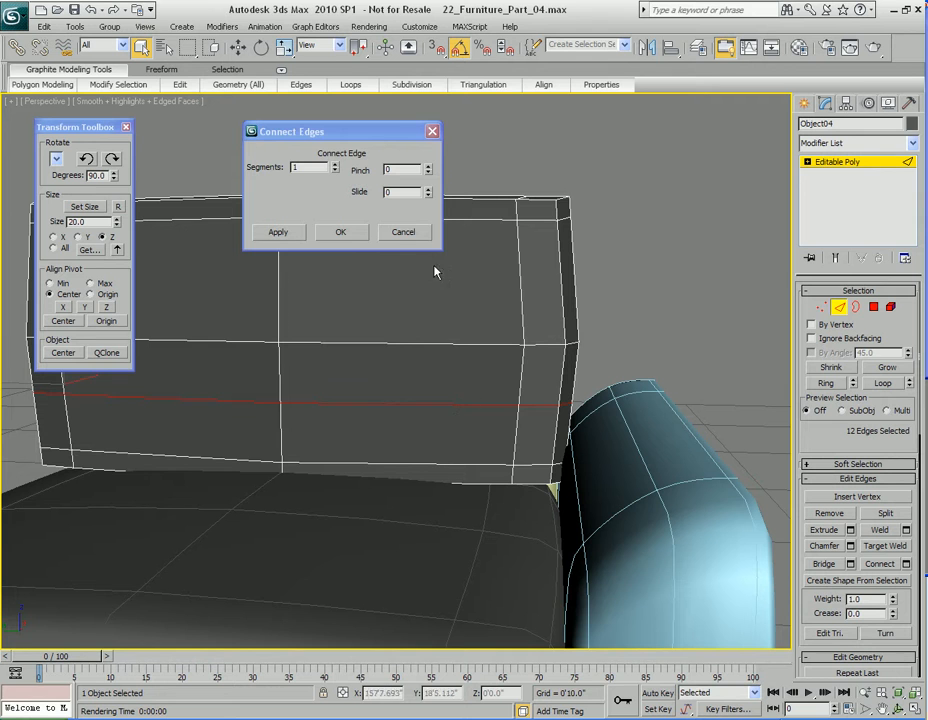
{"action": "left_click", "coordinate": [341, 233]}
{"action": "middle_click_drag", "start_coordinate": [344, 240], "coordinate": [501, 340]}
Step: Move the 16 vertices at the upper armrest-side end of the back cushion outward along Y, over the armrest
{"action": "key", "text": "1"}
{"action": "left_click_drag", "start_coordinate": [527, 209], "coordinate": [405, 402]}
{"action": "key", "text": "alt+x"}
{"action": "key", "text": "w"}
{"action": "left_click_drag", "start_coordinate": [405, 288], "coordinate": [510, 428]}
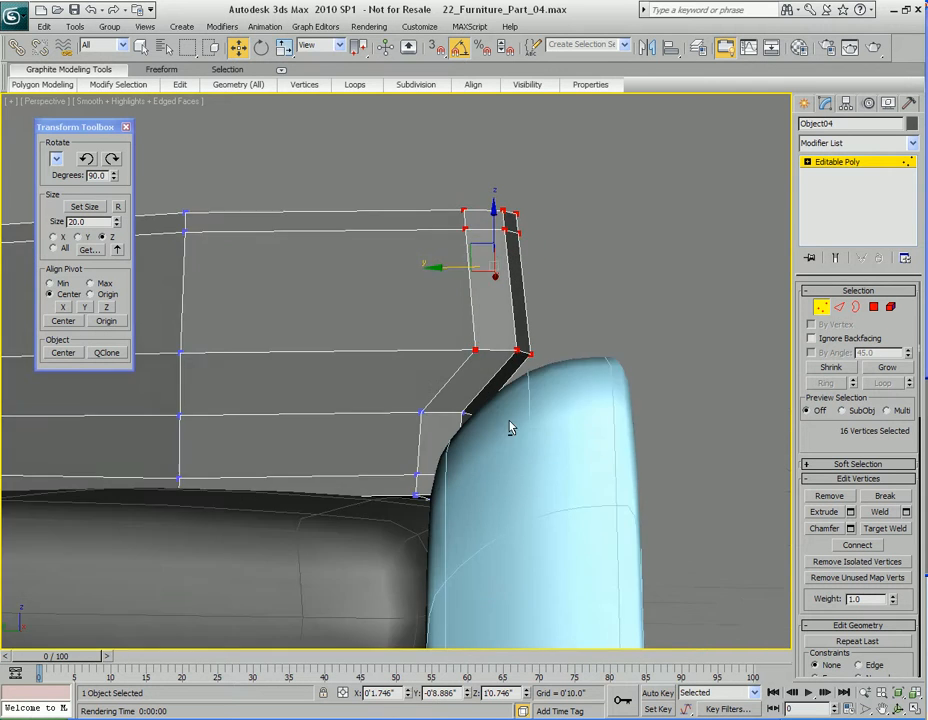
{"action": "middle_click_drag", "start_coordinate": [509, 428], "coordinate": [515, 434], "text": "alt"}
{"action": "left_click_drag", "start_coordinate": [452, 274], "coordinate": [456, 275]}
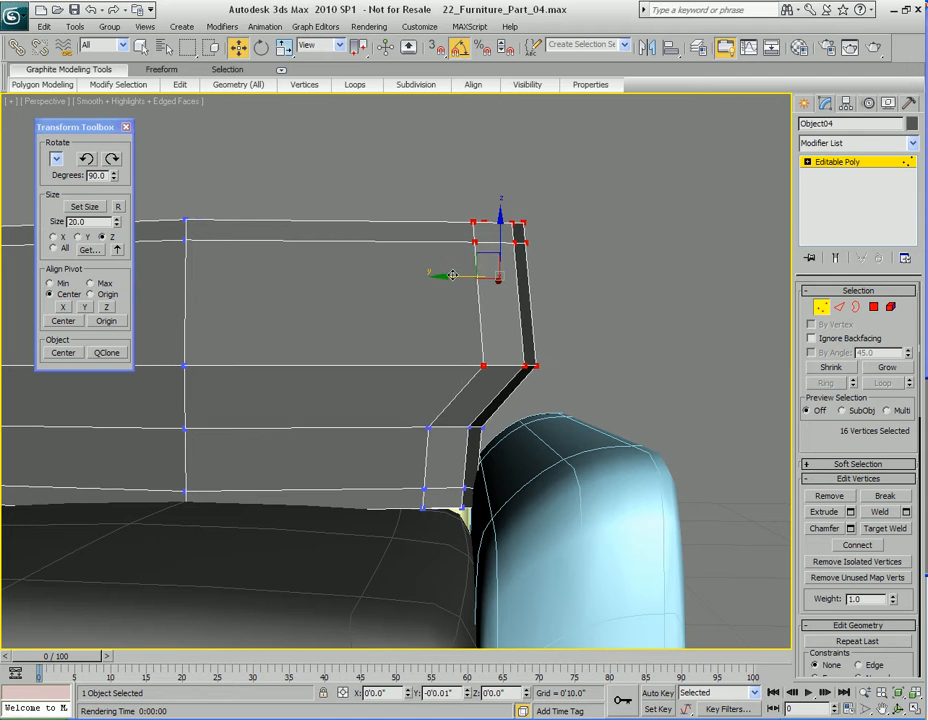
{"action": "middle_click_drag", "start_coordinate": [456, 275], "coordinate": [480, 342], "text": "alt"}
Step: Turn NURMS smoothing back on and nudge the 16 end vertices slightly outward along Y
{"action": "right_click", "coordinate": [388, 362]}
{"action": "middle_click_drag", "start_coordinate": [418, 497], "coordinate": [420, 263], "text": "alt"}
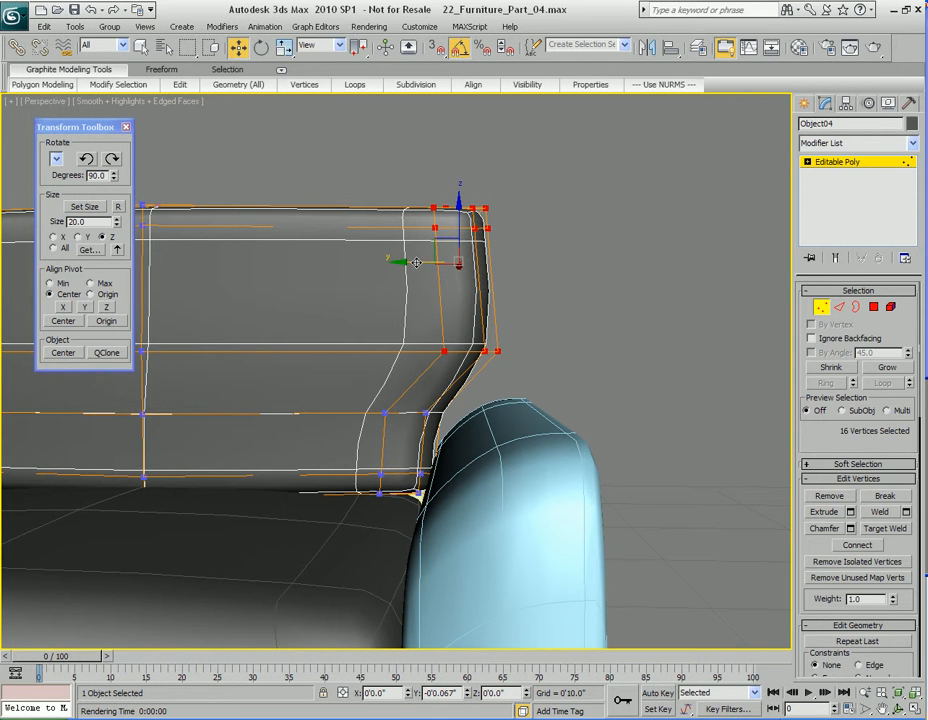
{"action": "middle_click_drag", "start_coordinate": [435, 366], "coordinate": [447, 377], "text": "alt"}
Step: Connect the ring of edges across the cushion's slanted section above the armrest with one segment
{"action": "key", "text": "q"}
{"action": "key", "text": "2"}
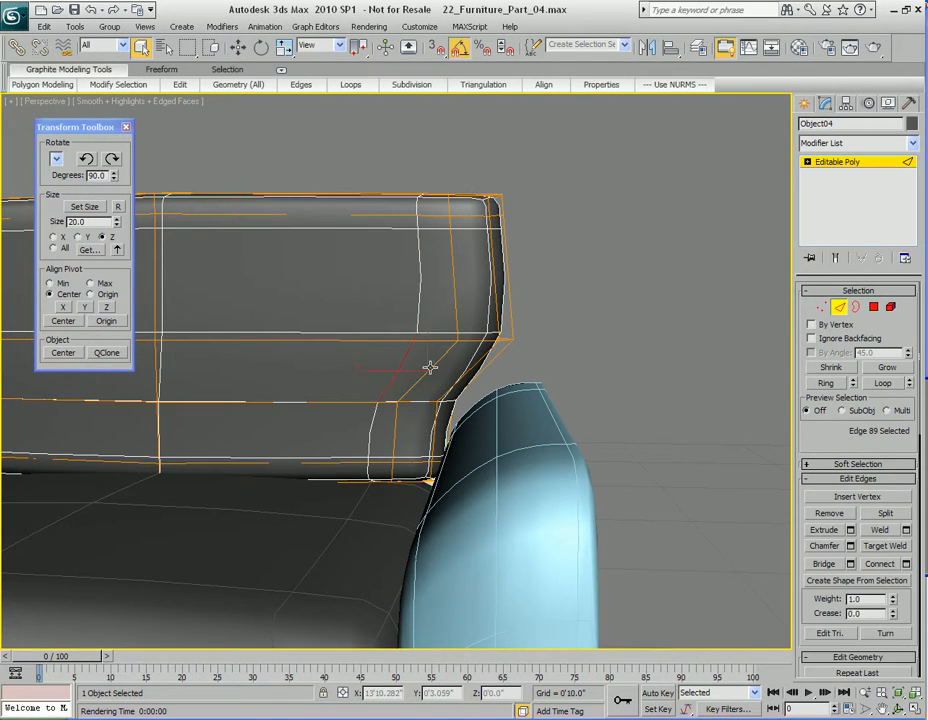
{"action": "middle_click_drag", "start_coordinate": [400, 312], "coordinate": [381, 319], "text": "alt"}
{"action": "right_click", "coordinate": [435, 308]}
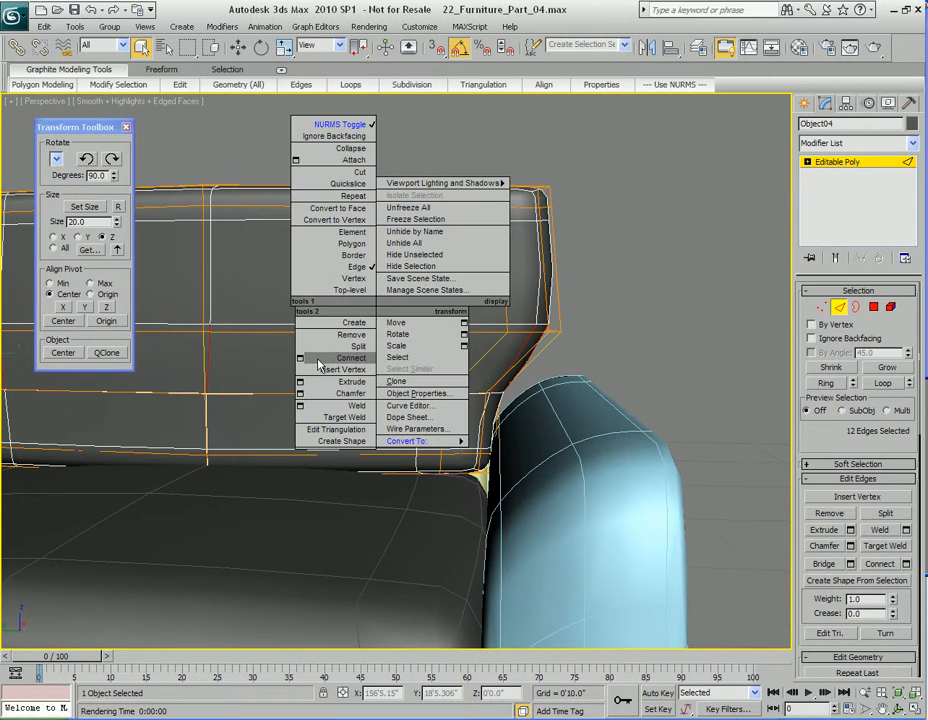
{"action": "left_click", "coordinate": [312, 360]}
{"action": "left_click_drag", "start_coordinate": [461, 305], "coordinate": [700, 218]}
{"action": "middle_click_drag", "start_coordinate": [528, 445], "coordinate": [555, 450], "text": "alt"}
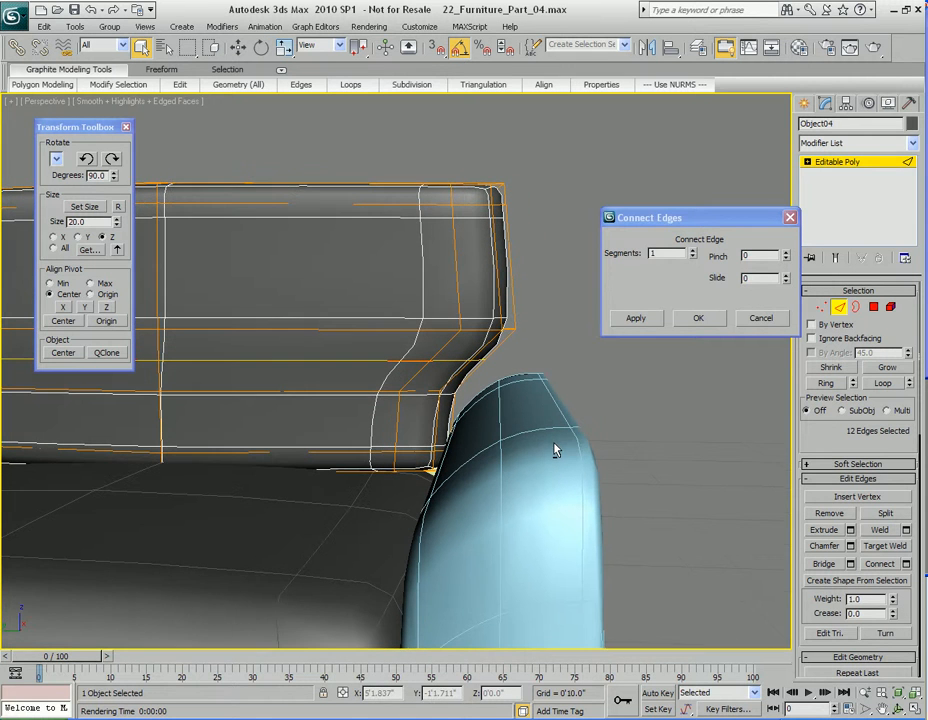
{"action": "left_click", "coordinate": [703, 318]}
{"action": "middle_click_drag", "start_coordinate": [520, 380], "coordinate": [509, 383], "text": "alt"}
Step: Move the five vertices at the armrest-side end of the new edge loop outward along Y by about 0.35 inches
{"action": "key", "text": "1"}
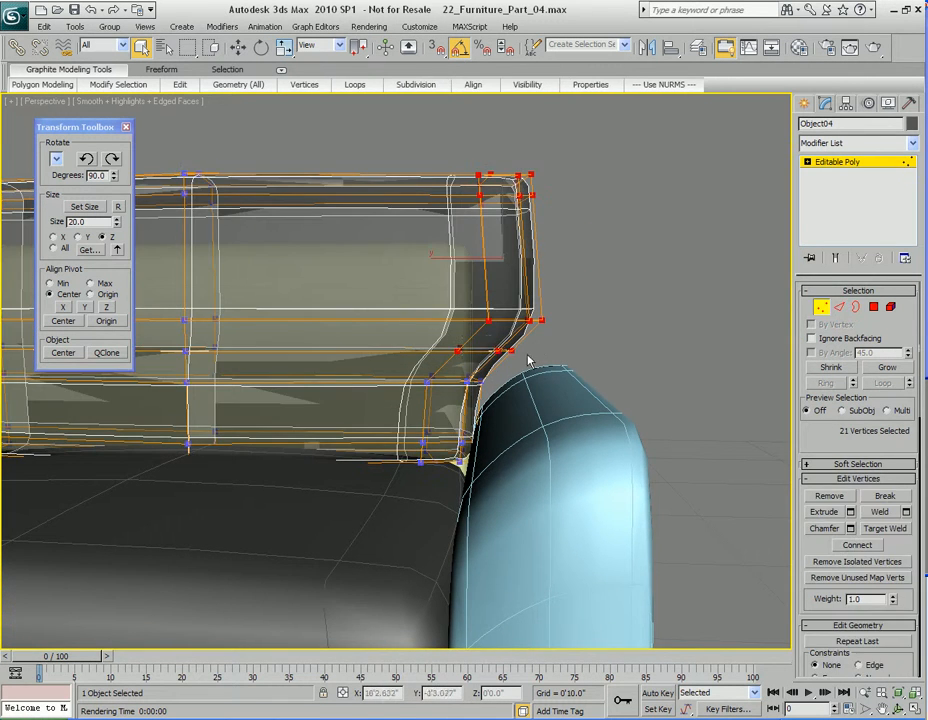
{"action": "left_click_drag", "start_coordinate": [410, 368], "coordinate": [525, 338]}
{"action": "key", "text": "w"}
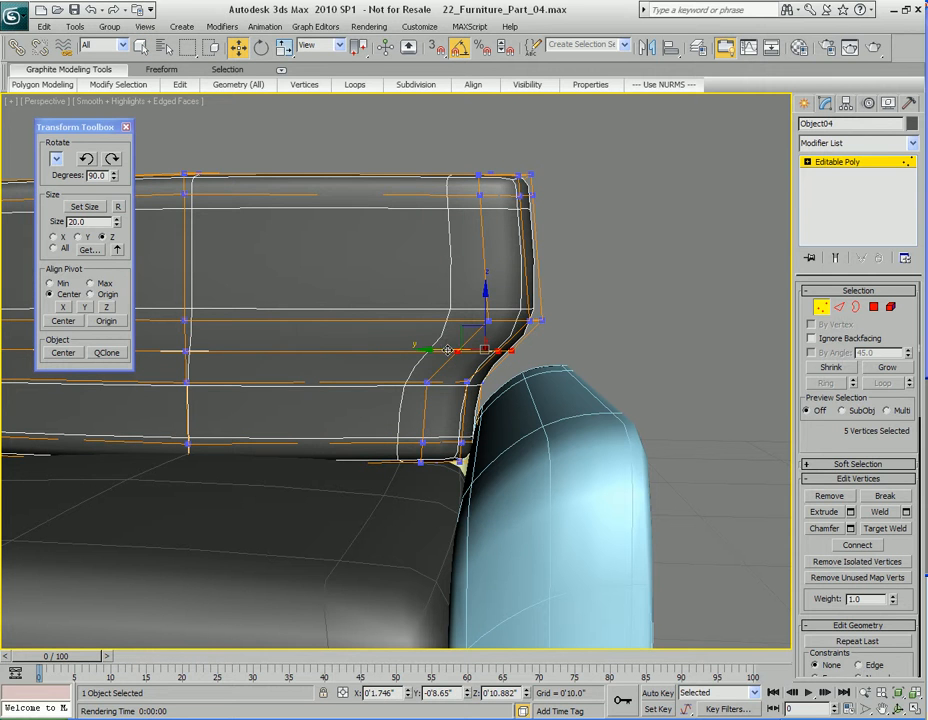
{"action": "left_click_drag", "start_coordinate": [430, 350], "coordinate": [453, 350]}
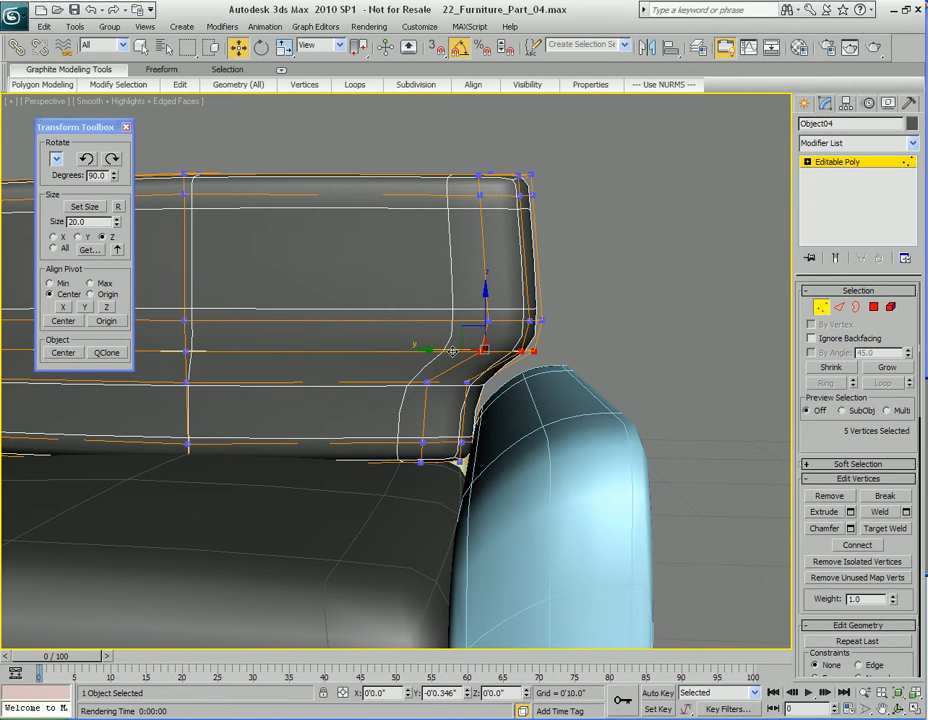
{"action": "scroll", "coordinate": [480, 364], "scroll_direction": "up", "scroll_amount": 3}
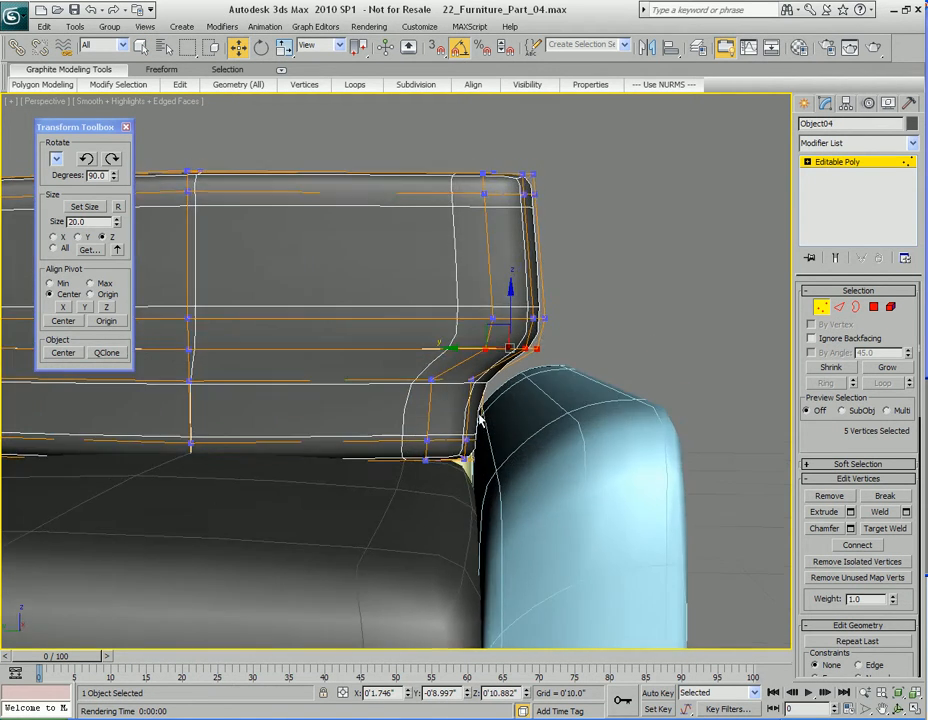
{"action": "key", "text": "q"}
{"action": "middle_click_drag", "start_coordinate": [485, 414], "coordinate": [480, 422], "text": "alt"}
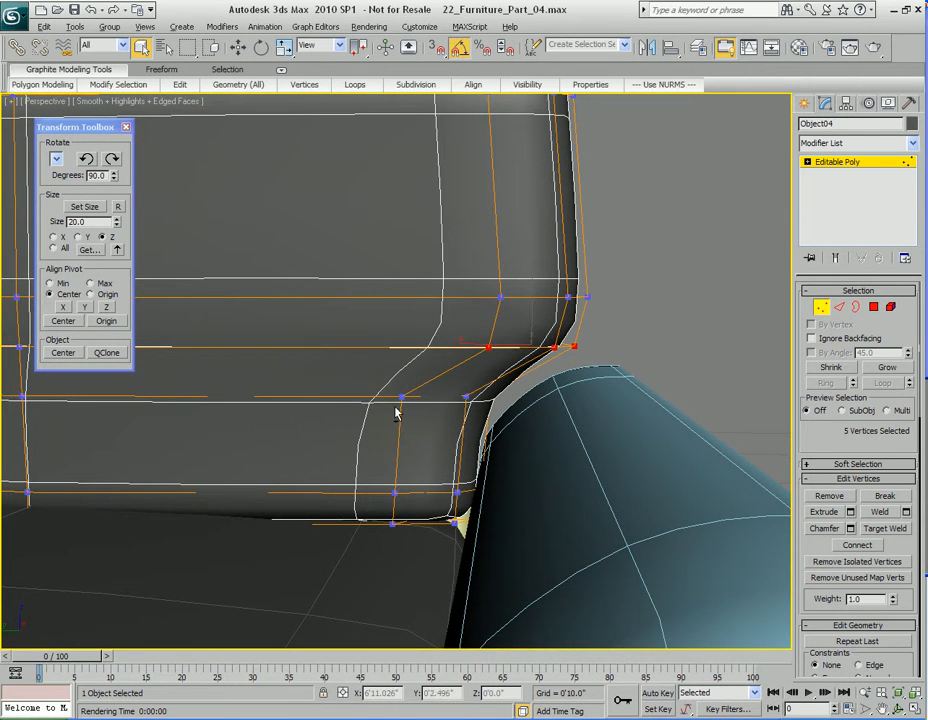
Step: Move the five armrest-side end vertices just below the back cushion's slanted section slightly down along Z
{"action": "middle_click_drag", "start_coordinate": [390, 414], "coordinate": [412, 420], "text": "alt"}
{"action": "middle_click_drag", "start_coordinate": [499, 423], "coordinate": [519, 424], "text": "alt"}
{"action": "key", "text": "w"}
{"action": "left_click_drag", "start_coordinate": [453, 355], "coordinate": [453, 357]}
{"action": "middle_click_drag", "start_coordinate": [462, 410], "coordinate": [465, 420], "text": "alt"}
{"action": "scroll", "coordinate": [466, 425], "scroll_direction": "down", "scroll_amount": 6}
{"action": "key", "text": "q"}
{"action": "middle_click_drag", "start_coordinate": [410, 393], "coordinate": [397, 390], "text": "alt"}
{"action": "middle_click_drag", "start_coordinate": [396, 384], "coordinate": [424, 378]}
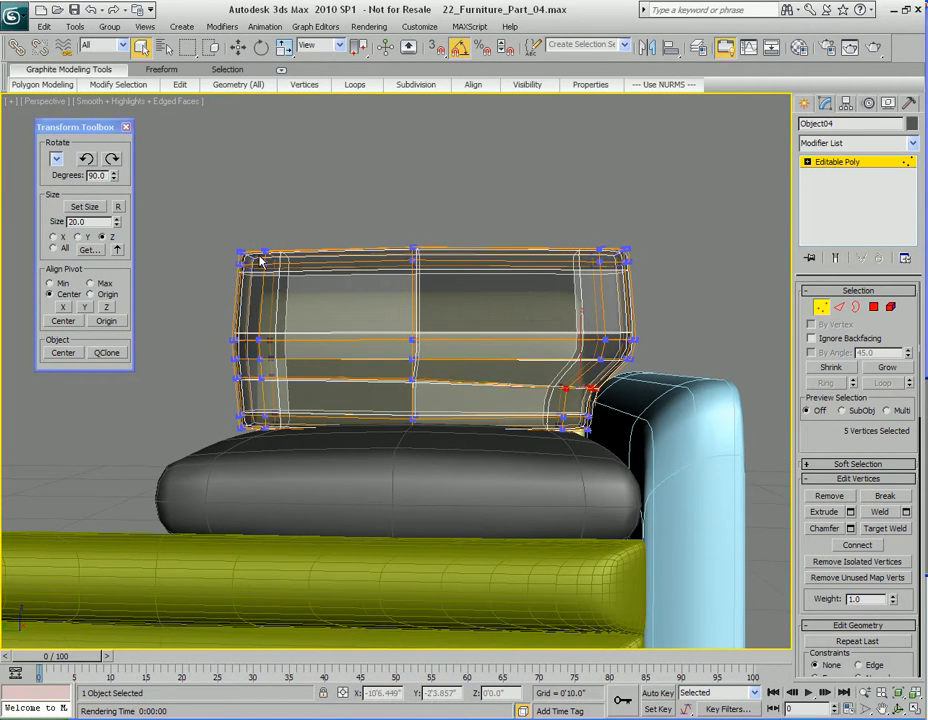
Step: Lower the 58 vertices of the back cushion's upper part along Z, leaving the vertices beneath the armrest overhang out of the selection
{"action": "left_click_drag", "start_coordinate": [236, 209], "coordinate": [683, 376]}
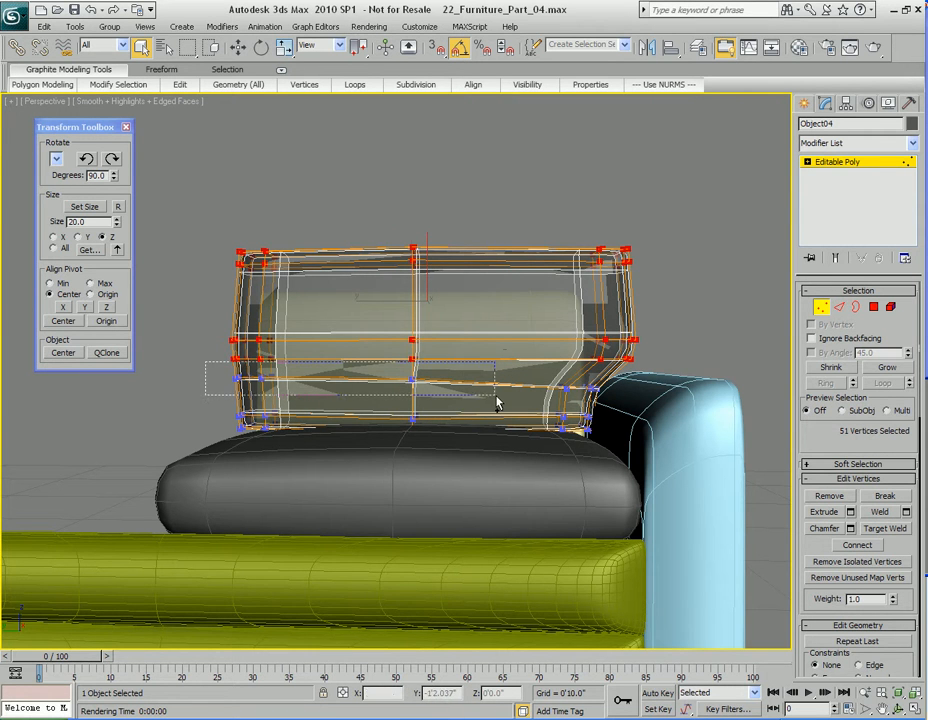
{"action": "scroll", "coordinate": [416, 379], "scroll_direction": "up", "scroll_amount": 5}
{"action": "key", "text": "w"}
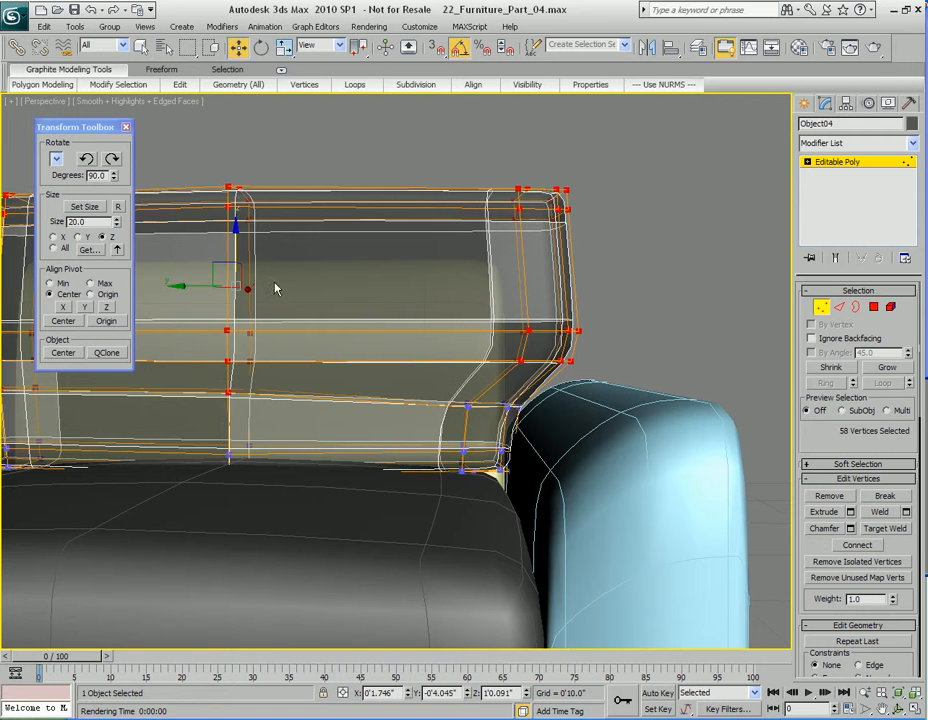
{"action": "left_click_drag", "start_coordinate": [231, 232], "coordinate": [231, 253]}
{"action": "middle_click_drag", "start_coordinate": [231, 252], "coordinate": [458, 370], "text": "alt"}
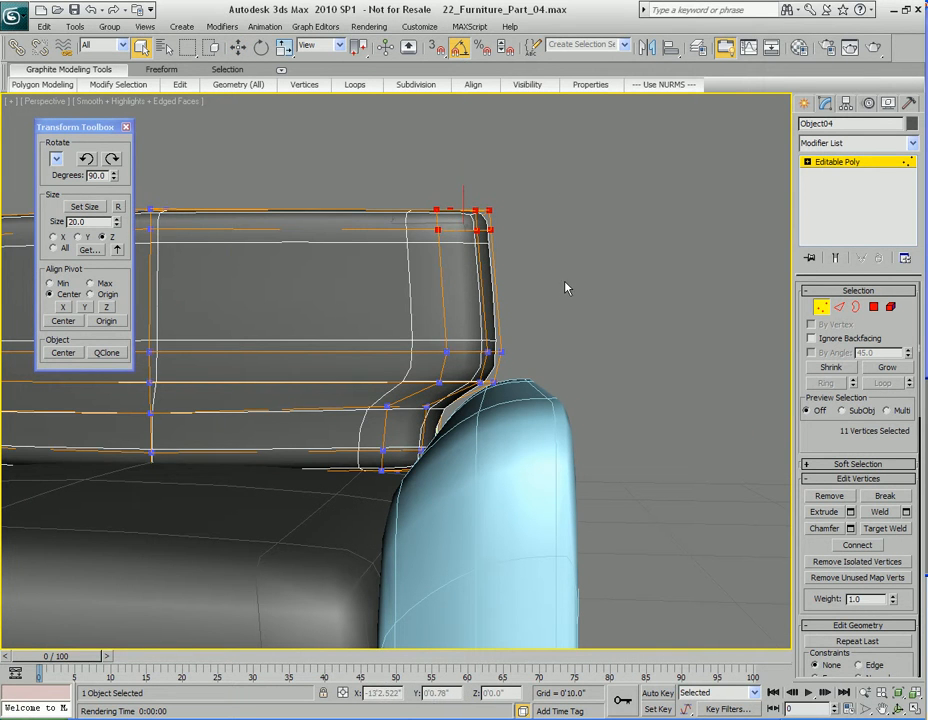
Step: Nudge the 21 vertices at the upper armrest-side end of the cushion slightly along Y and Z
{"action": "left_click_drag", "start_coordinate": [564, 287], "coordinate": [564, 288]}
{"action": "key", "text": "alt+x"}
{"action": "left_click_drag", "start_coordinate": [421, 403], "coordinate": [422, 403], "text": "ctrl"}
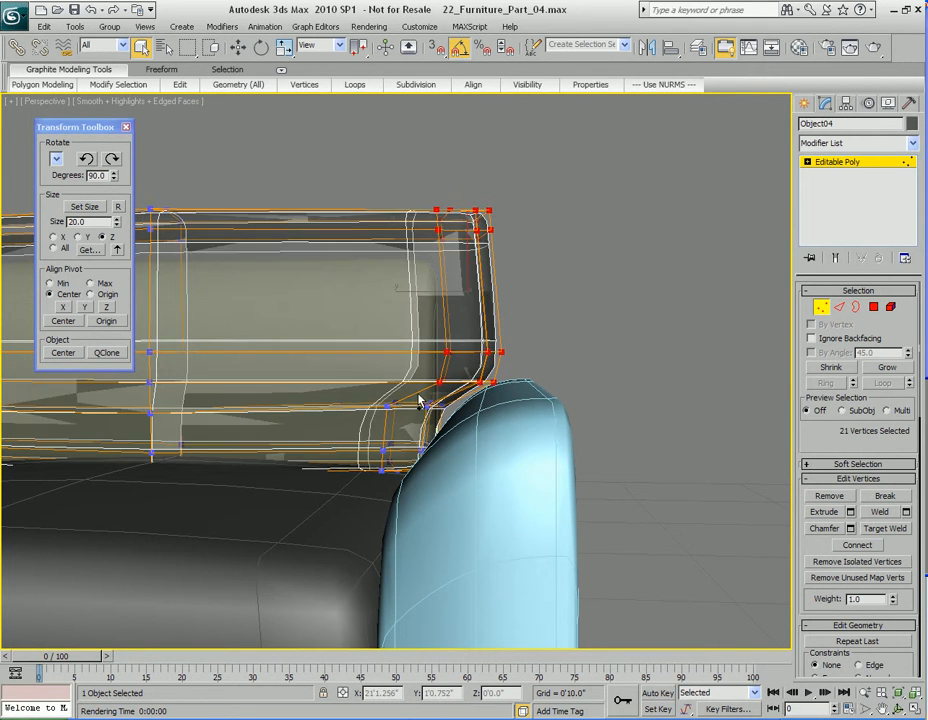
{"action": "key", "text": "alt+x"}
{"action": "left_click_drag", "start_coordinate": [426, 291], "coordinate": [430, 291]}
{"action": "left_click_drag", "start_coordinate": [474, 244], "coordinate": [469, 240]}
{"action": "middle_click_drag", "start_coordinate": [458, 290], "coordinate": [487, 406], "text": "alt"}
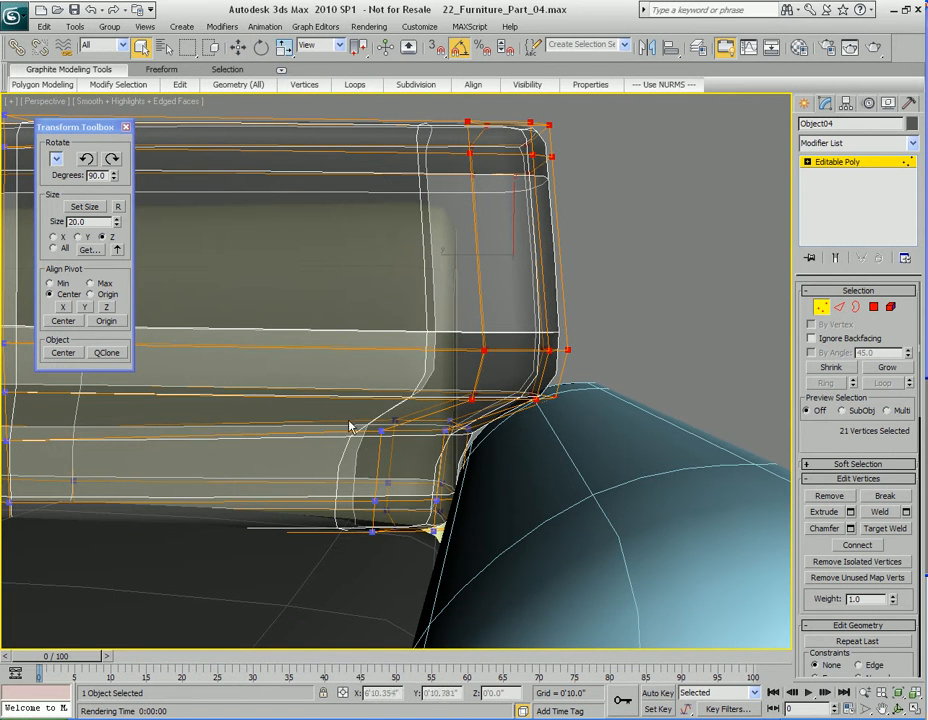
Step: Move the five armrest-side vertices below the slanted section outward along Y, toward the armrest
{"action": "left_click_drag", "start_coordinate": [490, 458], "coordinate": [492, 460]}
{"action": "middle_click_drag", "start_coordinate": [492, 460], "coordinate": [501, 373], "text": "alt"}
{"action": "key", "text": "w"}
{"action": "left_click_drag", "start_coordinate": [378, 419], "coordinate": [386, 418]}
{"action": "middle_click_drag", "start_coordinate": [387, 418], "coordinate": [470, 448], "text": "alt"}
Step: Pull the ten vertices of the two loops just above the armrest slightly inward along Y and test-render the view
{"action": "key", "text": "q"}
{"action": "scroll", "coordinate": [482, 418], "scroll_direction": "up", "scroll_amount": 3}
{"action": "key", "text": "alt+x"}
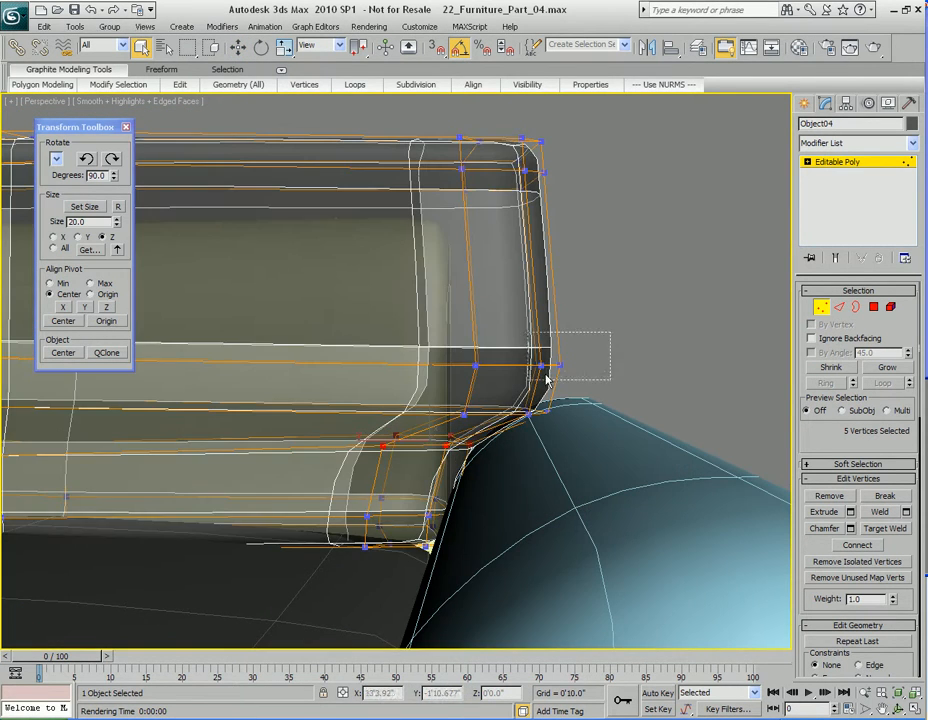
{"action": "left_click_drag", "start_coordinate": [441, 428], "coordinate": [441, 427]}
{"action": "key", "text": "alt+x"}
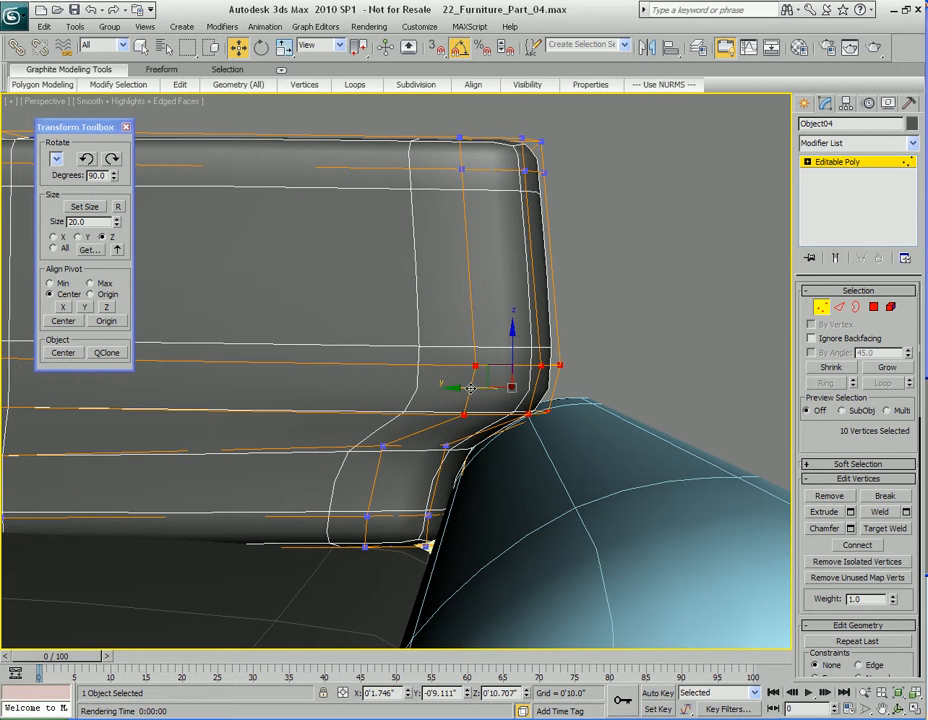
{"action": "left_click_drag", "start_coordinate": [470, 389], "coordinate": [465, 387]}
{"action": "middle_click_drag", "start_coordinate": [465, 387], "coordinate": [534, 424], "text": "alt"}
{"action": "key", "text": "q"}
{"action": "key", "text": "shift+q"}
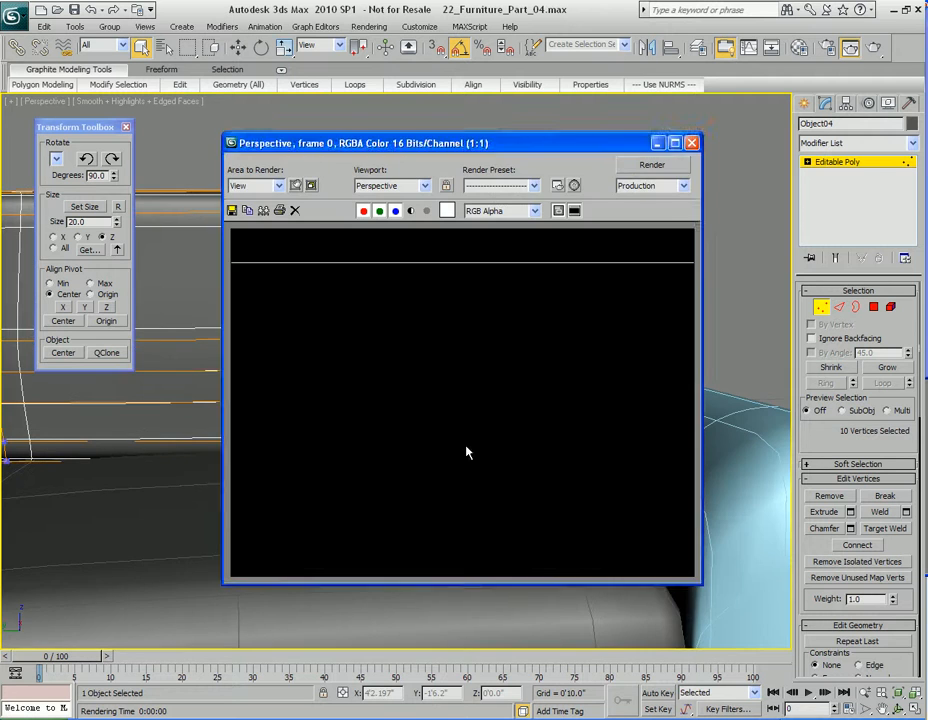
{"action": "left_click", "coordinate": [691, 143]}
{"action": "middle_click_drag", "start_coordinate": [669, 190], "coordinate": [547, 401], "text": "alt"}
Step: Adjust the height of the five armrest-side vertices under the overhang slightly along Z
{"action": "key", "text": "alt+x"}
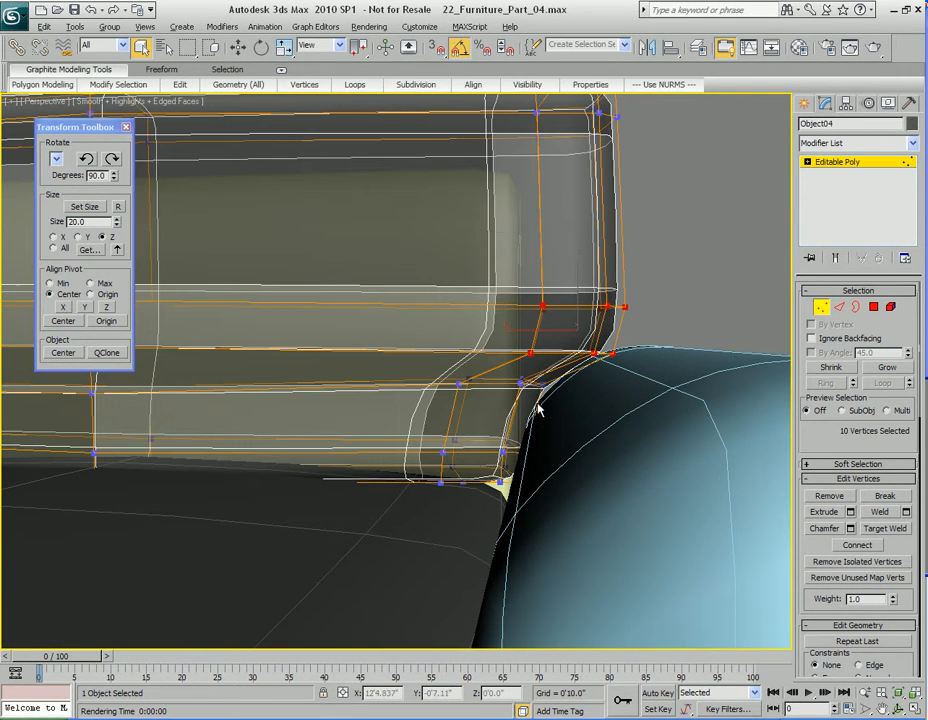
{"action": "left_click_drag", "start_coordinate": [573, 410], "coordinate": [572, 405]}
{"action": "key", "text": "alt+x"}
{"action": "key", "text": "w"}
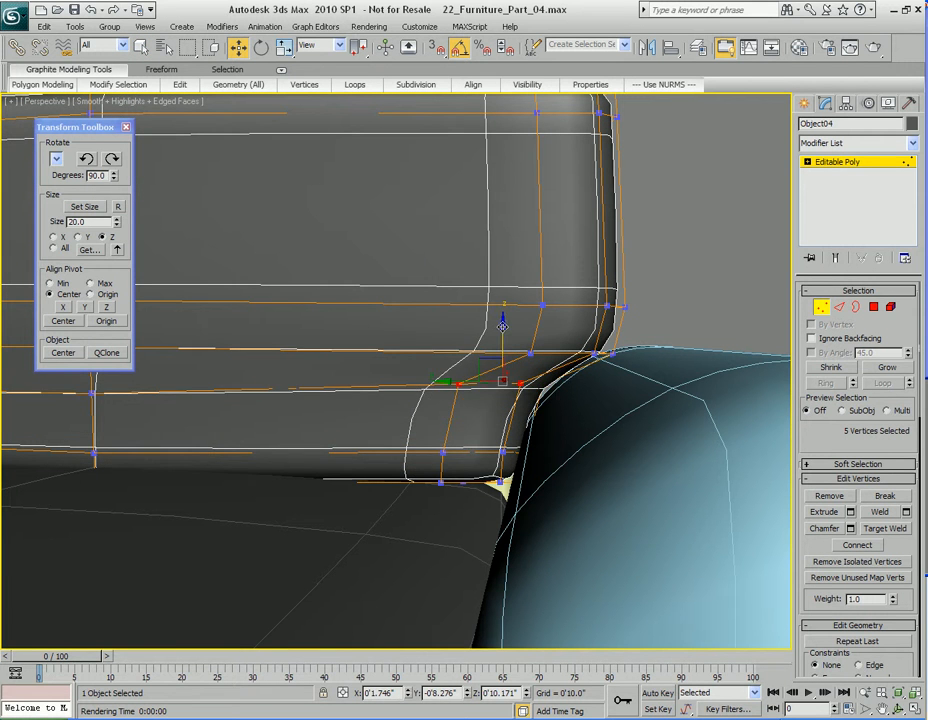
{"action": "scroll", "coordinate": [441, 441], "scroll_direction": "down", "scroll_amount": 5}
Step: Raise the upper middle loop's seven vertices at the cushion's centre and the end away from the armrest along Z
{"action": "key", "text": "q"}
{"action": "scroll", "coordinate": [377, 445], "scroll_direction": "down", "scroll_amount": 4}
{"action": "middle_click_drag", "start_coordinate": [567, 455], "coordinate": [535, 403], "text": "alt"}
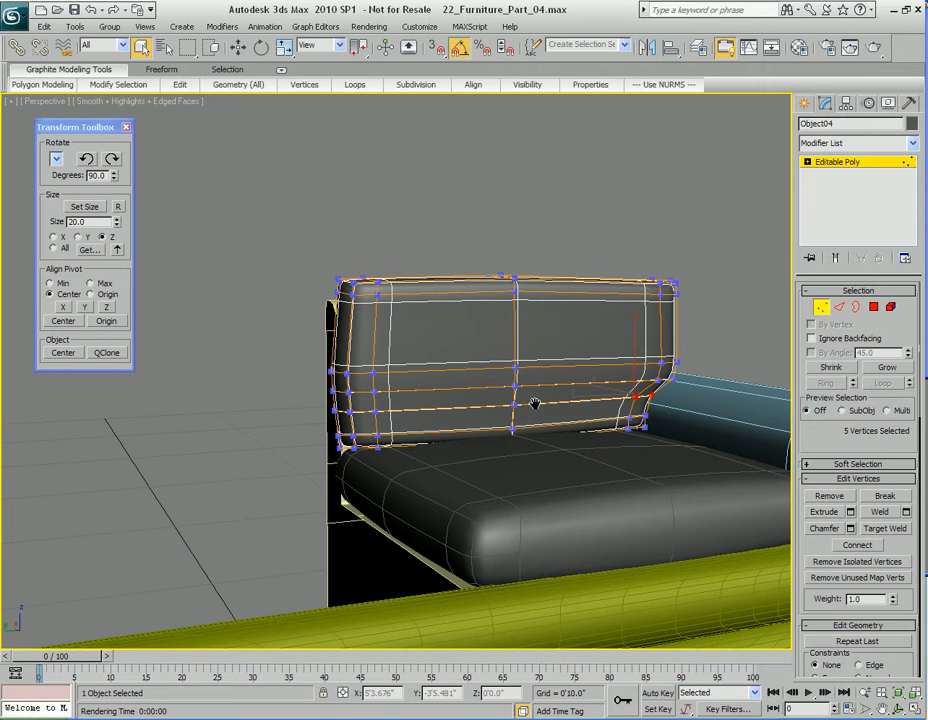
{"action": "middle_click_drag", "start_coordinate": [535, 403], "coordinate": [312, 292], "text": "alt"}
{"action": "scroll", "coordinate": [526, 408], "scroll_direction": "up", "scroll_amount": 5}
{"action": "left_click_drag", "start_coordinate": [538, 376], "coordinate": [538, 376]}
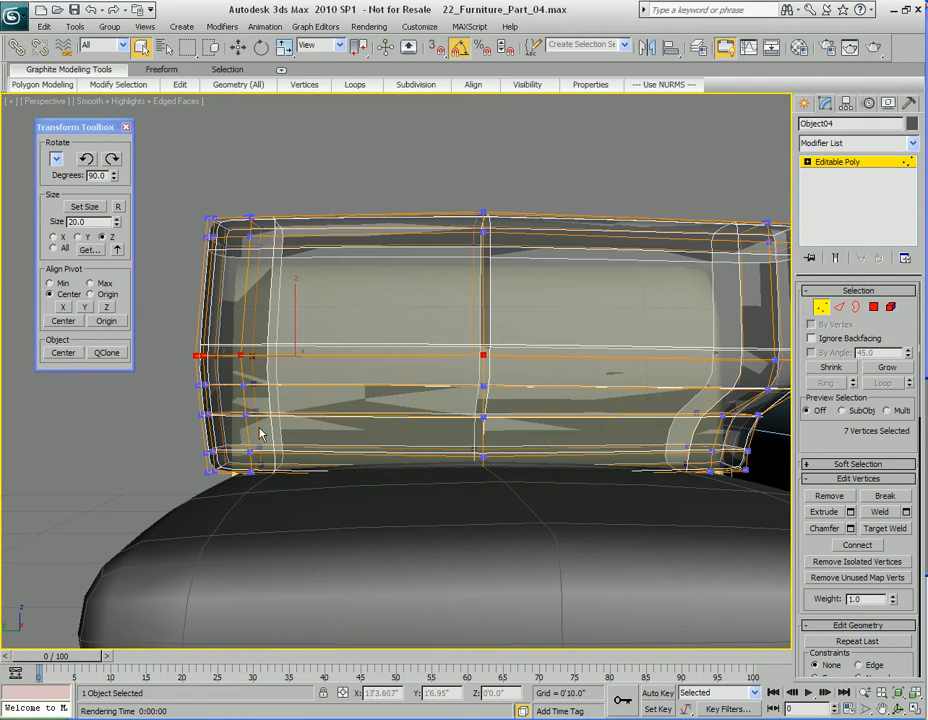
{"action": "key", "text": "2"}
{"action": "key", "text": "2"}
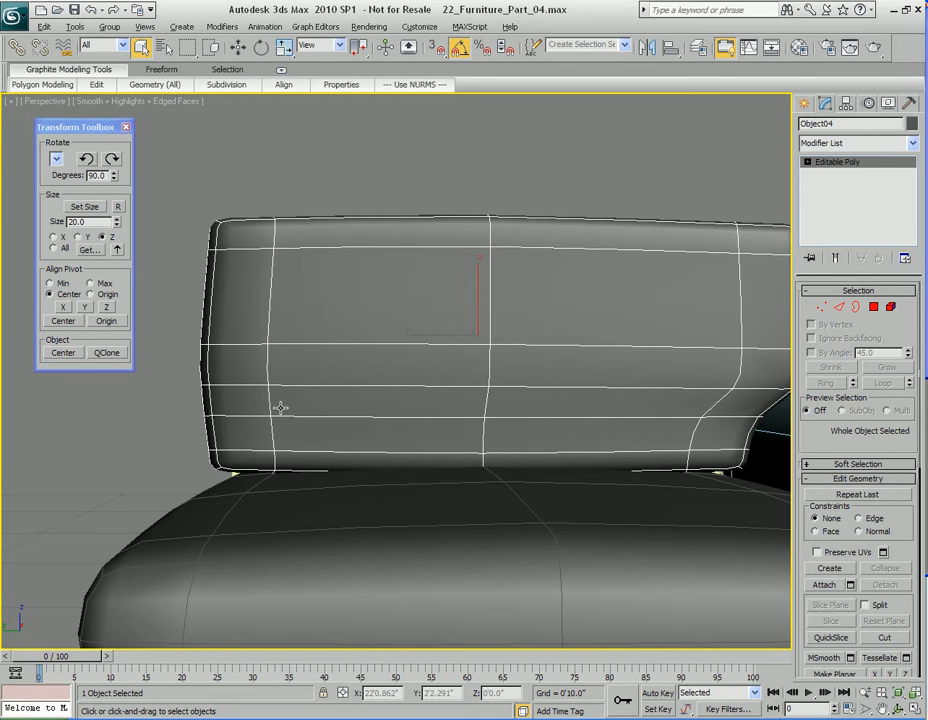
{"action": "middle_click_drag", "start_coordinate": [400, 456], "coordinate": [378, 414], "text": "alt"}
{"action": "key", "text": "alt+x"}
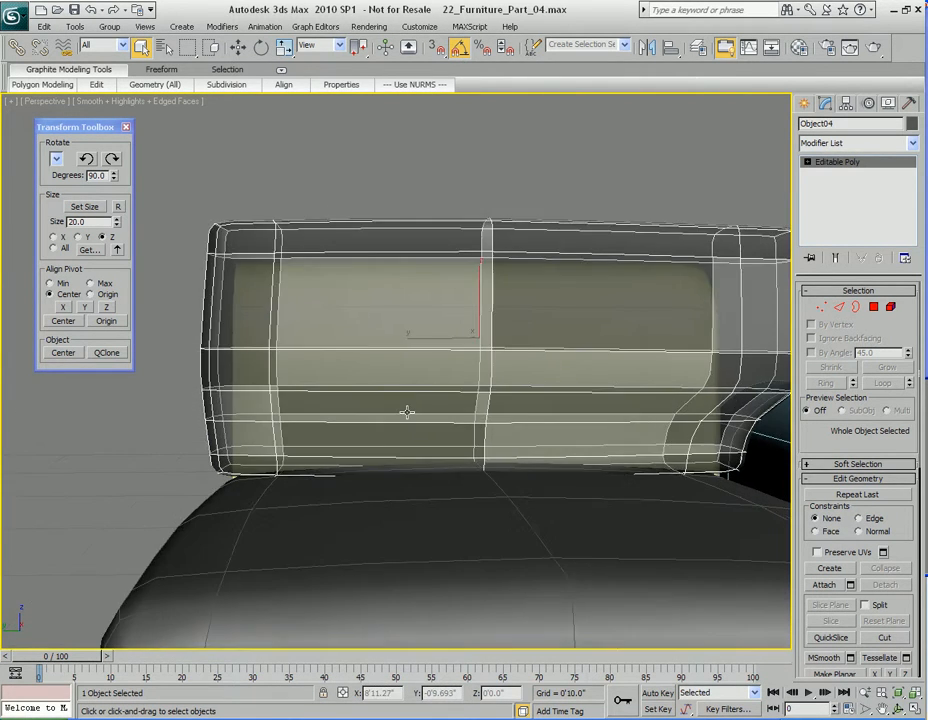
{"action": "key", "text": "1"}
{"action": "key", "text": "w"}
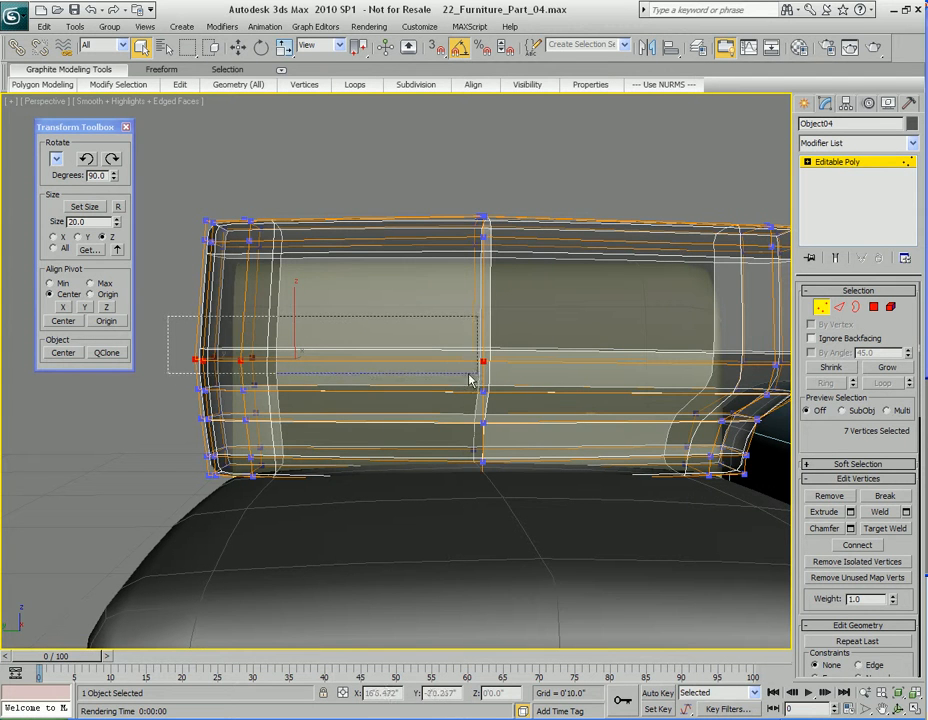
{"action": "left_click_drag", "start_coordinate": [294, 320], "coordinate": [294, 260]}
Step: Raise the seven centre and far-end vertices of each of the next two lower loops along Z to even out the spacing
{"action": "left_click_drag", "start_coordinate": [436, 418], "coordinate": [440, 416]}
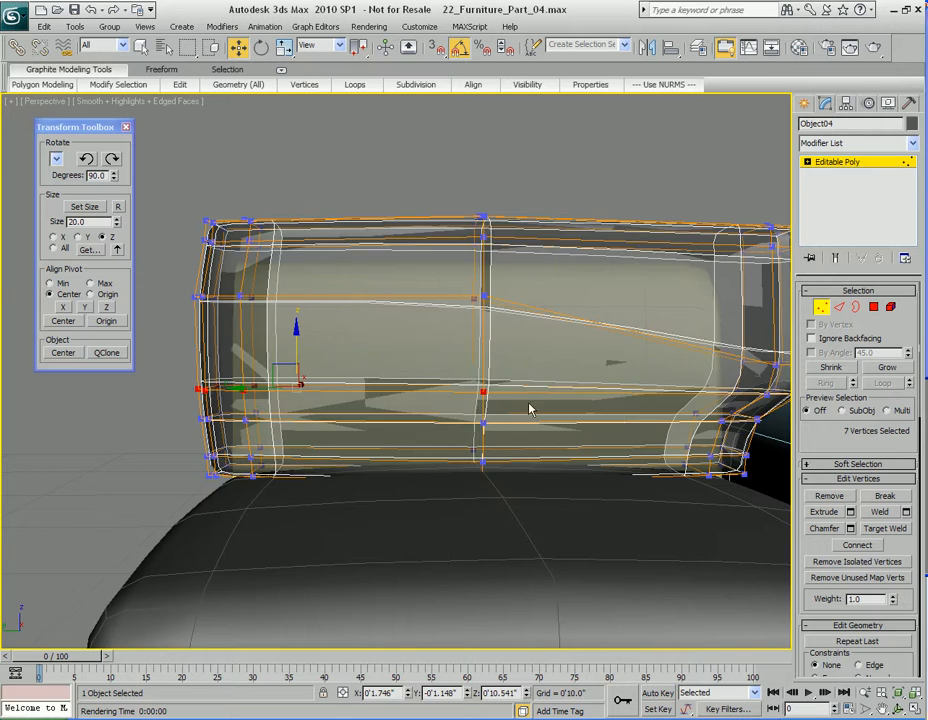
{"action": "left_click_drag", "start_coordinate": [294, 411], "coordinate": [296, 316]}
{"action": "left_click_drag", "start_coordinate": [525, 443], "coordinate": [525, 443]}
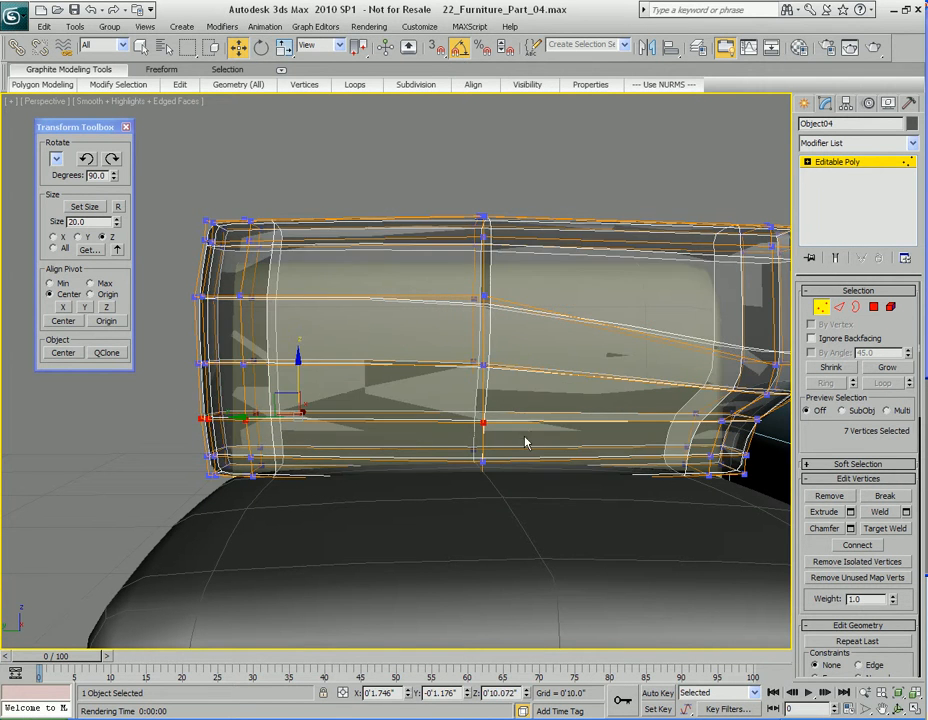
{"action": "key", "text": "q"}
{"action": "middle_click_drag", "start_coordinate": [505, 424], "coordinate": [344, 396], "text": "alt"}
Step: Lower the upper middle loop's seven centre and far-end vertices along Z by about 0.4 inches
{"action": "left_click_drag", "start_coordinate": [230, 315], "coordinate": [611, 362]}
{"action": "key", "text": "w"}
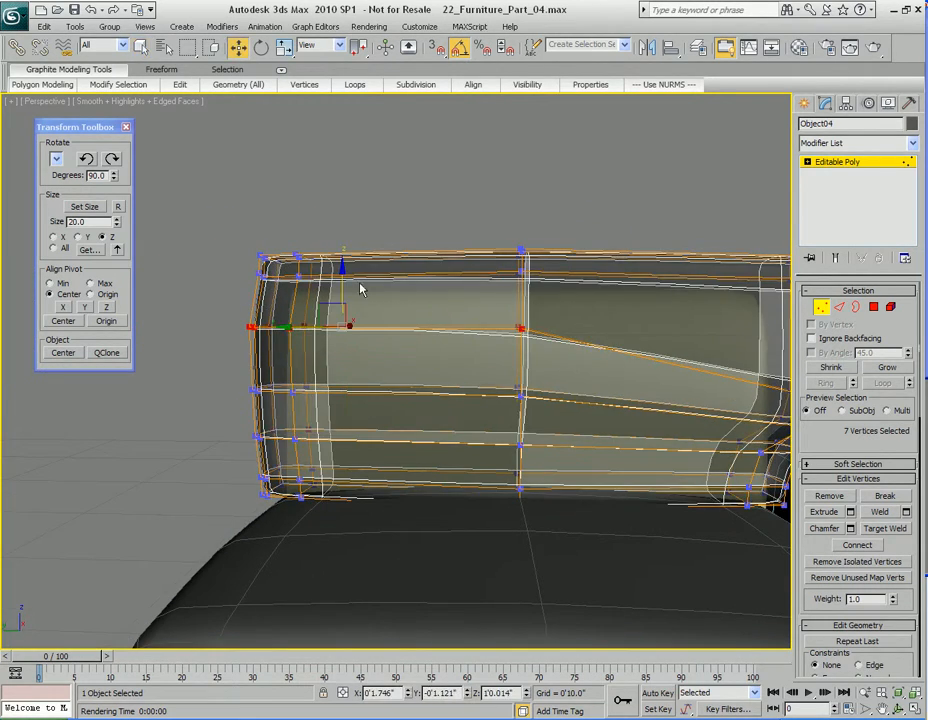
{"action": "left_click_drag", "start_coordinate": [342, 276], "coordinate": [342, 298]}
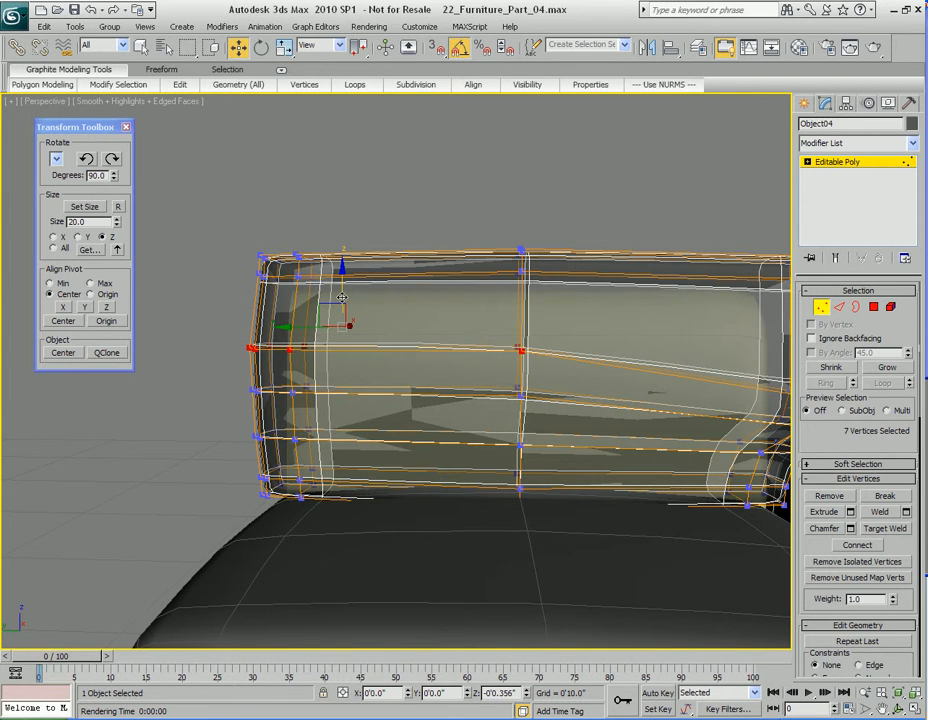
{"action": "middle_click_drag", "start_coordinate": [361, 325], "coordinate": [562, 385], "text": "alt"}
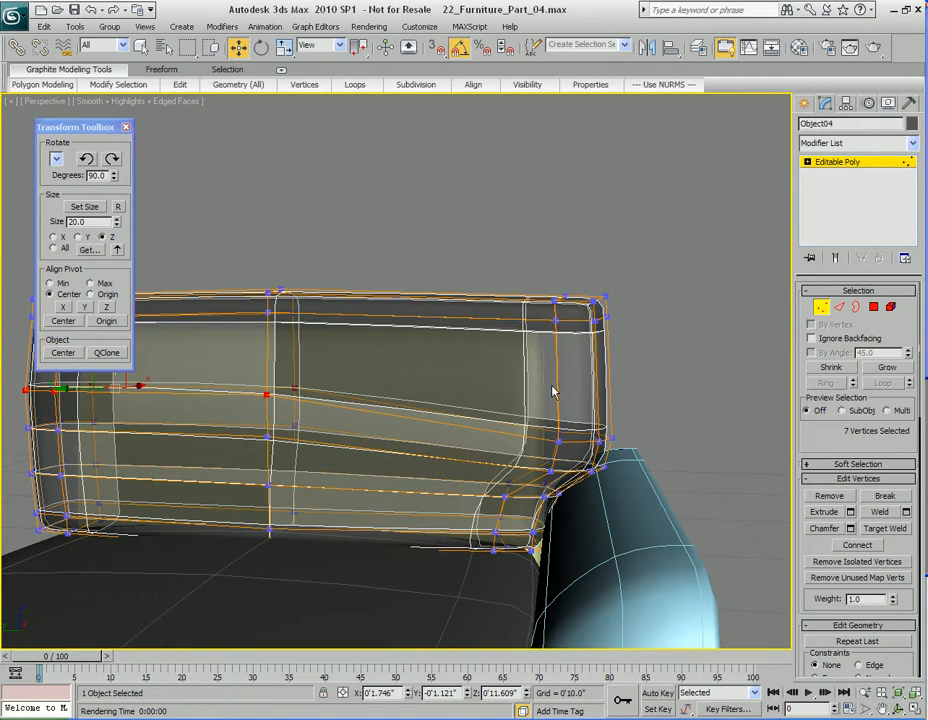
Step: Select the ring of 12 vertical edges around the upper cushion and connect them with one segment
{"action": "key", "text": "2"}
{"action": "left_click", "coordinate": [555, 385]}
{"action": "key", "text": "q"}
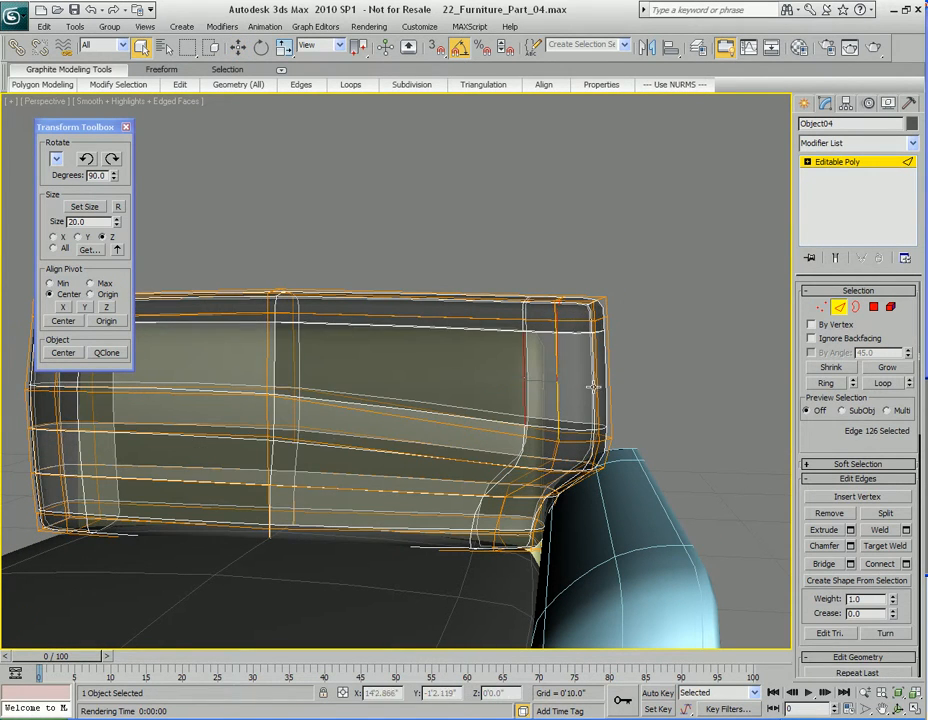
{"action": "left_click", "coordinate": [826, 384]}
{"action": "right_click", "coordinate": [495, 356]}
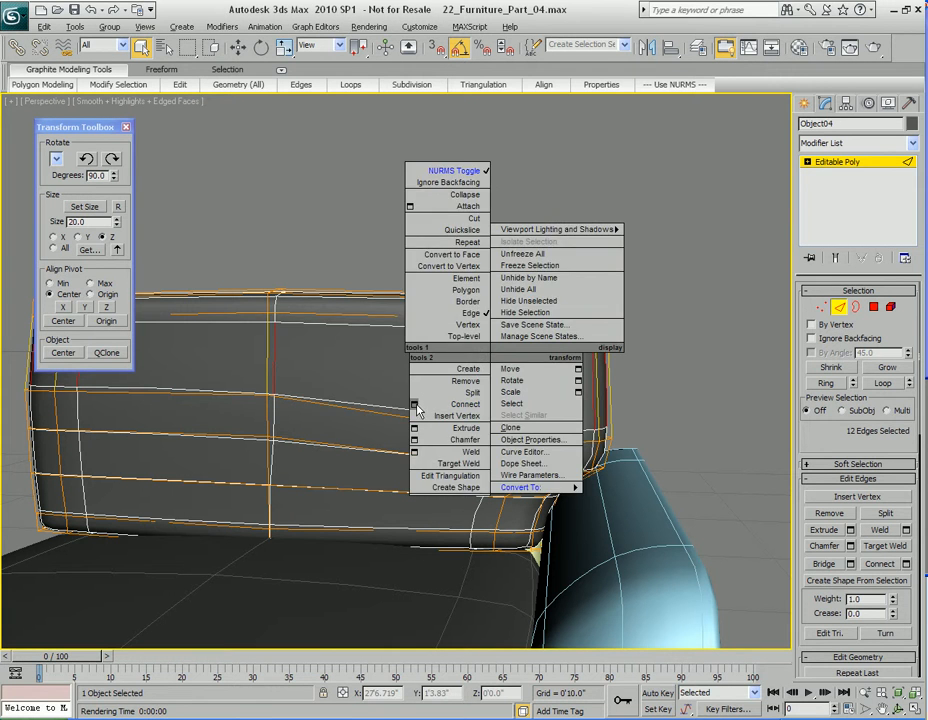
{"action": "left_click", "coordinate": [415, 405]}
{"action": "left_click", "coordinate": [461, 405]}
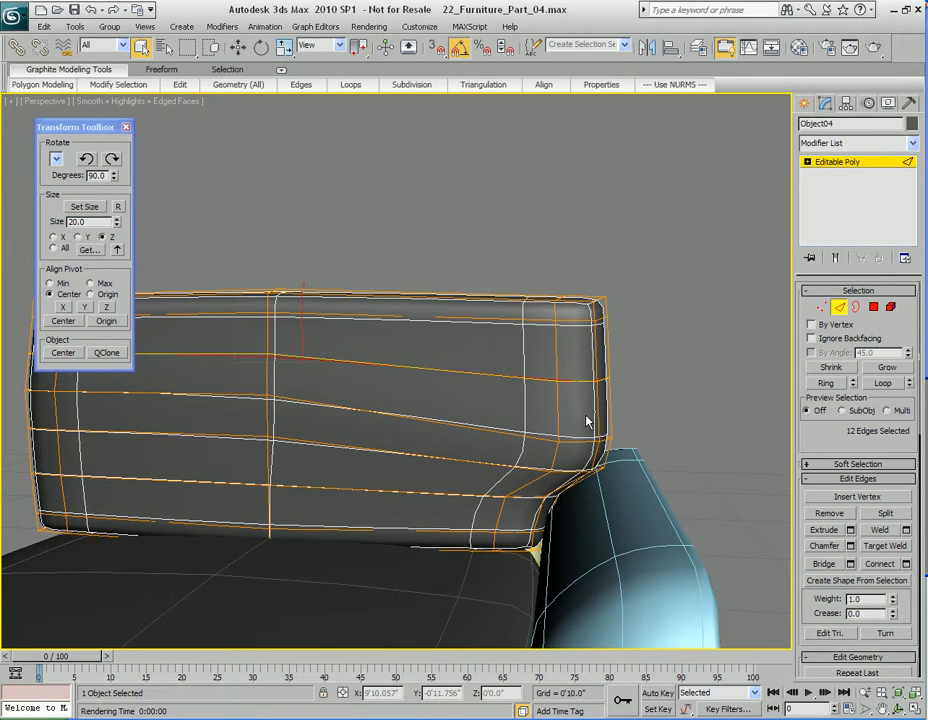
Step: Nudge the new loop's armrest-side vertices outward along Y and the 11 top-corner vertices inward by about 0.05 inches
{"action": "key", "text": "1"}
{"action": "key", "text": "alt+x"}
{"action": "left_click_drag", "start_coordinate": [615, 362], "coordinate": [534, 379]}
{"action": "key", "text": "w"}
{"action": "left_click_drag", "start_coordinate": [526, 269], "coordinate": [642, 348]}
{"action": "left_click_drag", "start_coordinate": [518, 310], "coordinate": [524, 307]}
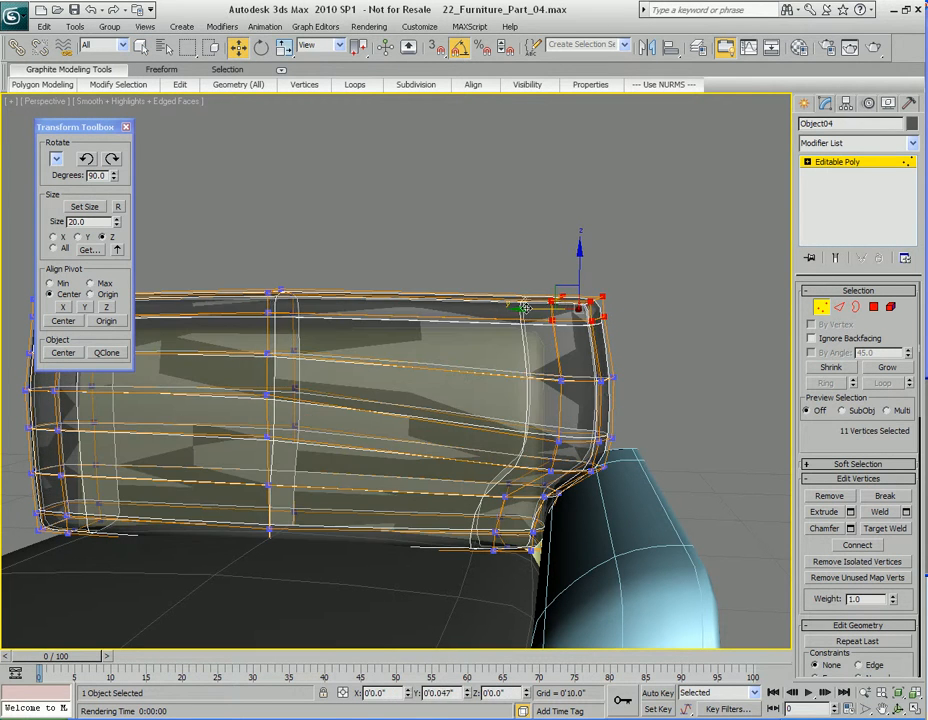
{"action": "key", "text": "q"}
{"action": "middle_click_drag", "start_coordinate": [534, 338], "coordinate": [563, 433], "text": "alt"}
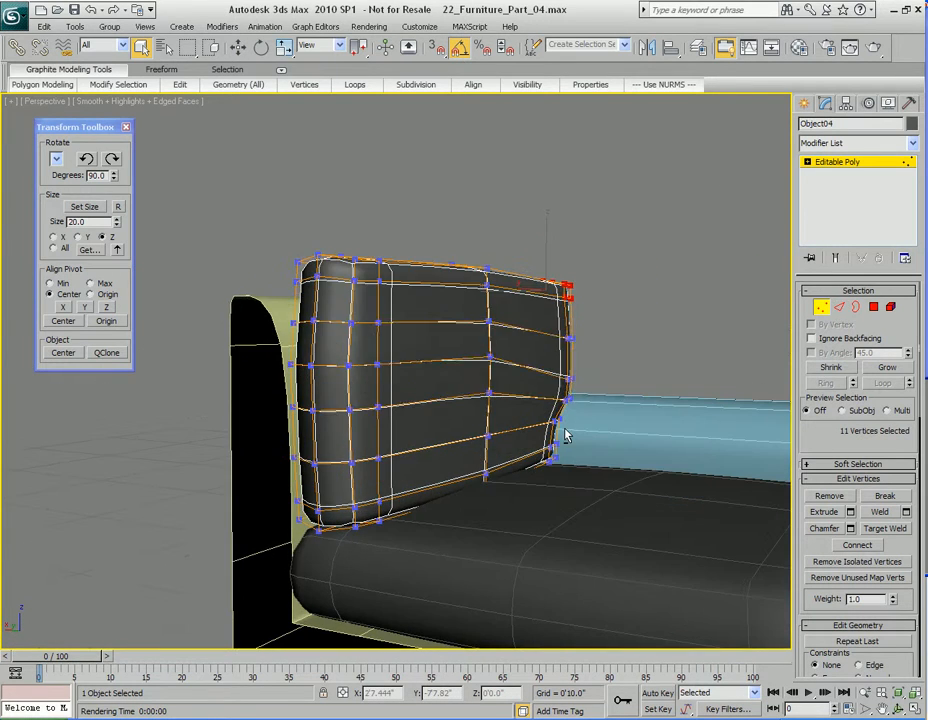
Step: Test-render the back cushion from several angles to examine its smoothed shape
{"action": "key", "text": "shift+q"}
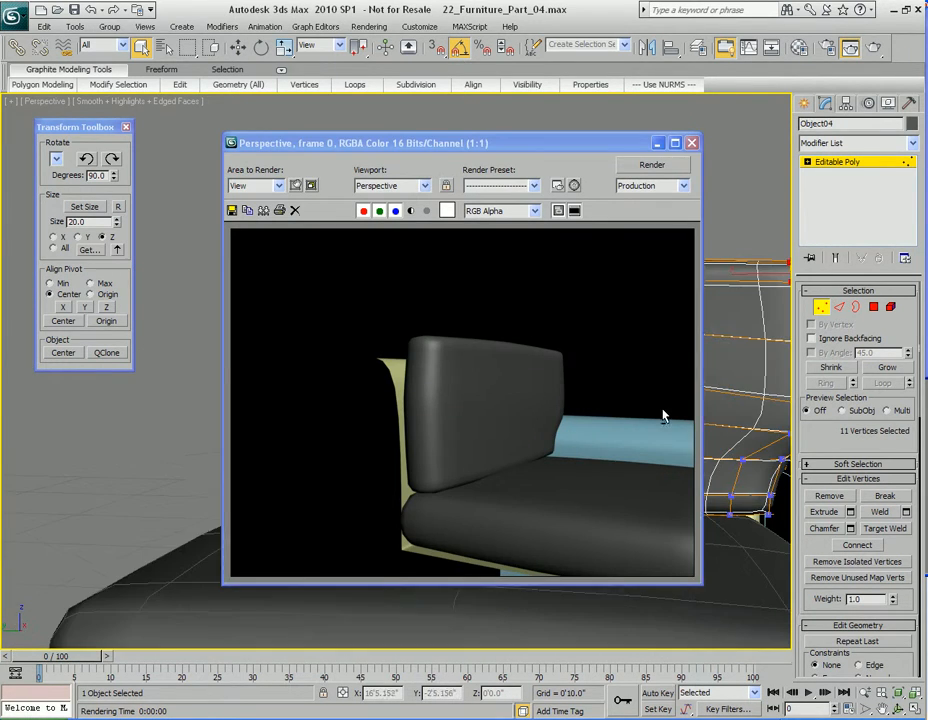
{"action": "scroll", "coordinate": [663, 414], "scroll_direction": "up", "scroll_amount": 2}
{"action": "key", "text": "shift+q"}
{"action": "middle_click_drag", "start_coordinate": [760, 432], "coordinate": [762, 432], "text": "alt"}
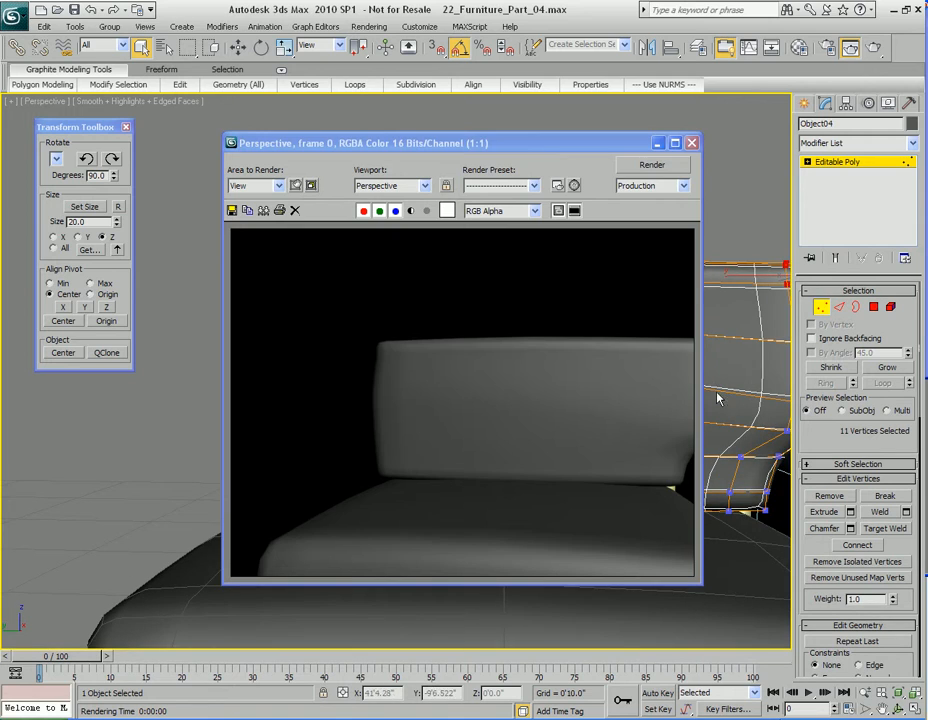
{"action": "left_click", "coordinate": [691, 143]}
{"action": "middle_click_drag", "start_coordinate": [500, 107], "coordinate": [604, 474], "text": "alt"}
{"action": "scroll", "coordinate": [590, 472], "scroll_direction": "down", "scroll_amount": 3}
{"action": "key", "text": "shift+q"}
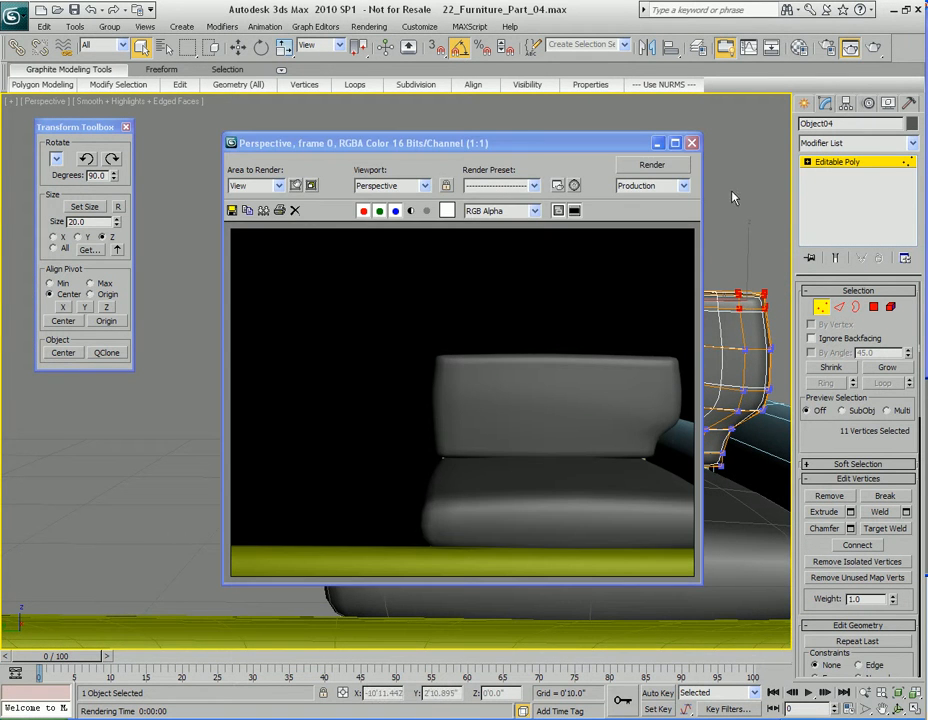
{"action": "left_click", "coordinate": [693, 145]}
Step: Select the 12-edge loop added around the upper part of the cushion and remove it together with its vertices
{"action": "middle_click_drag", "start_coordinate": [433, 406], "coordinate": [363, 350], "text": "alt"}
{"action": "middle_click_drag", "start_coordinate": [428, 452], "coordinate": [400, 396]}
{"action": "scroll", "coordinate": [431, 394], "scroll_direction": "down", "scroll_amount": 3}
{"action": "middle_click_drag", "start_coordinate": [660, 396], "coordinate": [548, 392]}
{"action": "key", "text": "2"}
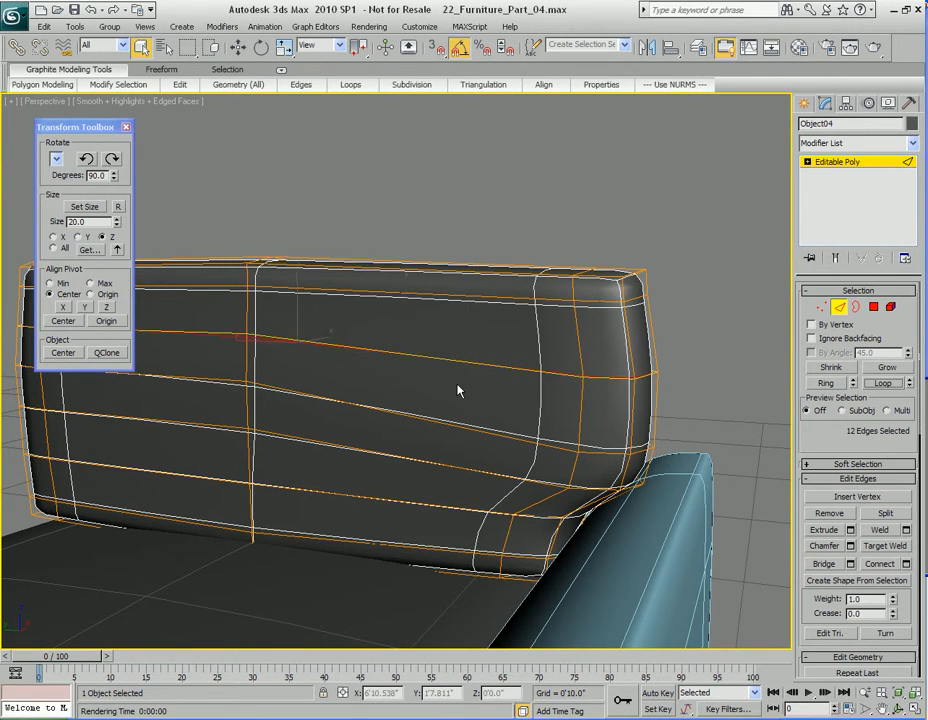
{"action": "key", "text": "BackSpace"}
Step: Raise the upper middle loop's seven vertices at the centre and far end along Z by about 0.32 inches
{"action": "middle_click_drag", "start_coordinate": [412, 401], "coordinate": [493, 464], "text": "alt"}
{"action": "key", "text": "alt+x"}
{"action": "middle_click_drag", "start_coordinate": [557, 489], "coordinate": [292, 404]}
{"action": "key", "text": "1"}
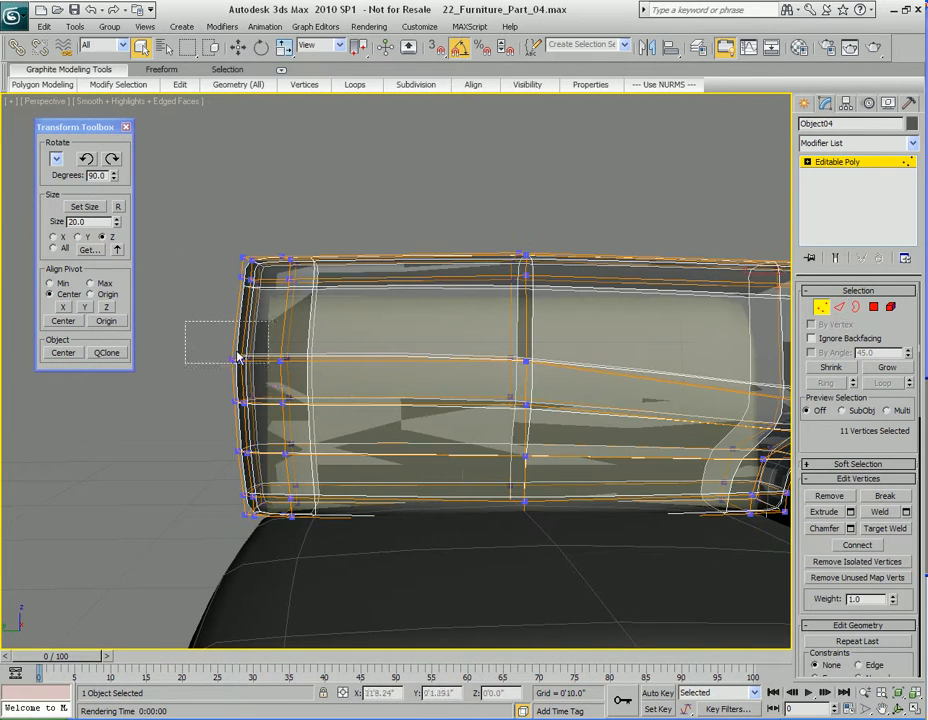
{"action": "middle_click_drag", "start_coordinate": [359, 393], "coordinate": [431, 383]}
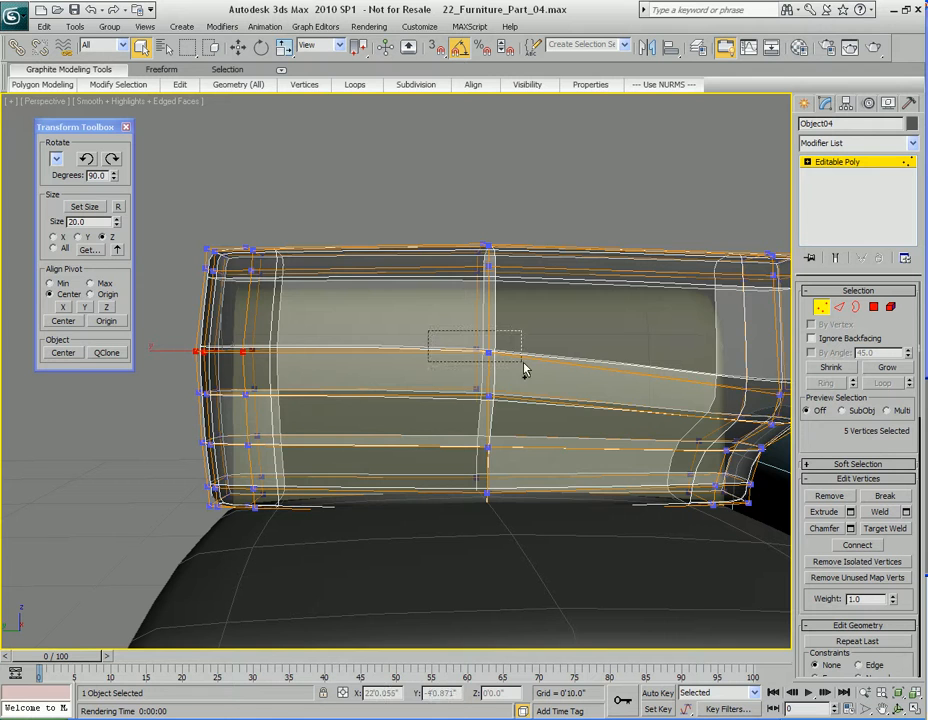
{"action": "left_click_drag", "start_coordinate": [524, 368], "coordinate": [522, 364], "text": "ctrl"}
{"action": "key", "text": "w"}
{"action": "left_click_drag", "start_coordinate": [293, 300], "coordinate": [296, 283]}
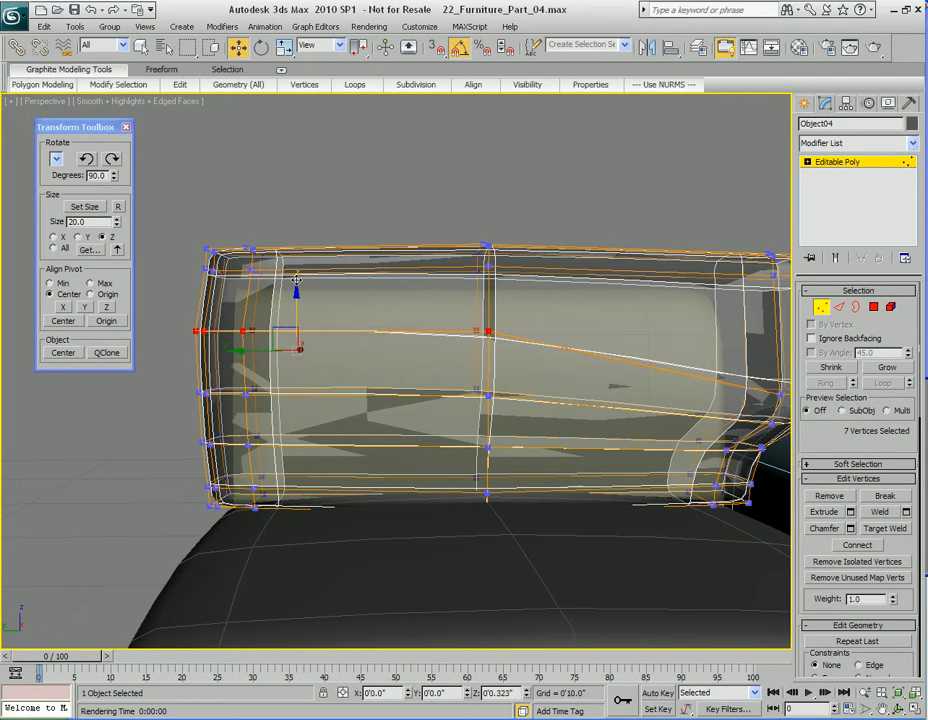
Step: Test-render the back cushion from the front and inspect its upper armrest-side end
{"action": "key", "text": "shift+q"}
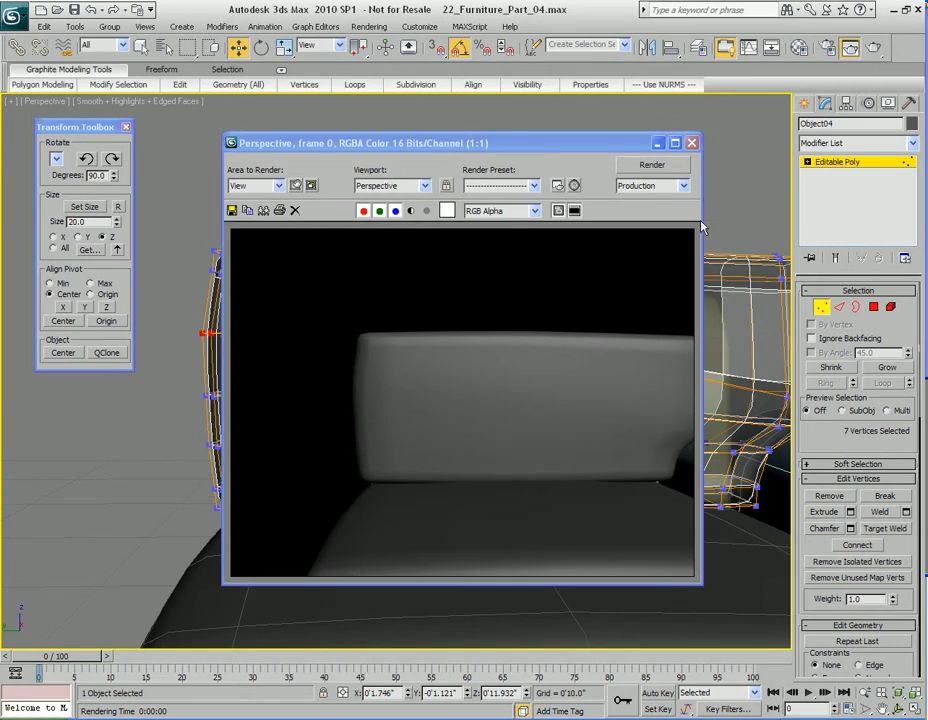
{"action": "left_click", "coordinate": [691, 143]}
{"action": "middle_click_drag", "start_coordinate": [269, 435], "coordinate": [418, 418], "text": "alt"}
{"action": "key", "text": "q"}
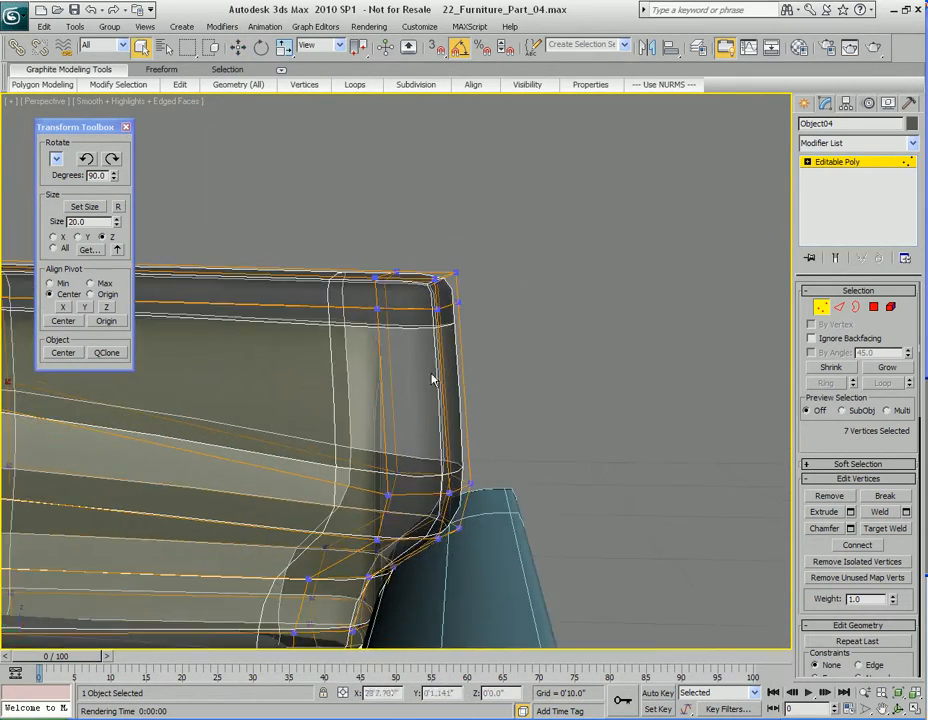
Step: Move the upper loop's five armrest-end vertices down about 0.27 inches along Z and outward about 0.1 inch along Y
{"action": "left_click_drag", "start_coordinate": [508, 342], "coordinate": [510, 342]}
{"action": "key", "text": "w"}
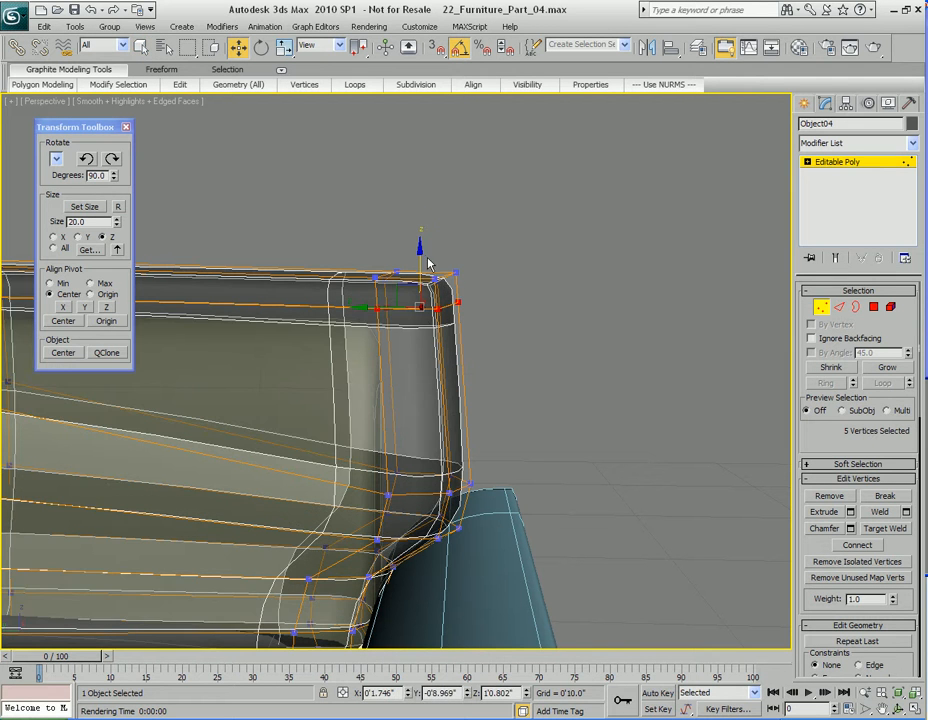
{"action": "left_click_drag", "start_coordinate": [421, 280], "coordinate": [380, 334]}
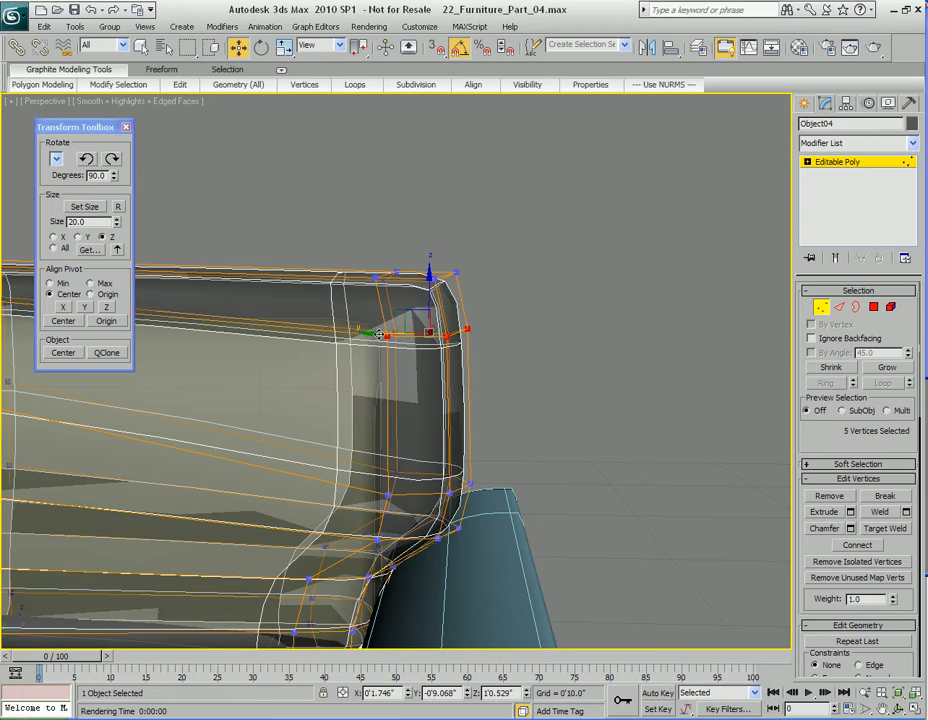
{"action": "scroll", "coordinate": [408, 447], "scroll_direction": "up", "scroll_amount": 3}
{"action": "scroll", "coordinate": [456, 447], "scroll_direction": "down", "scroll_amount": 6}
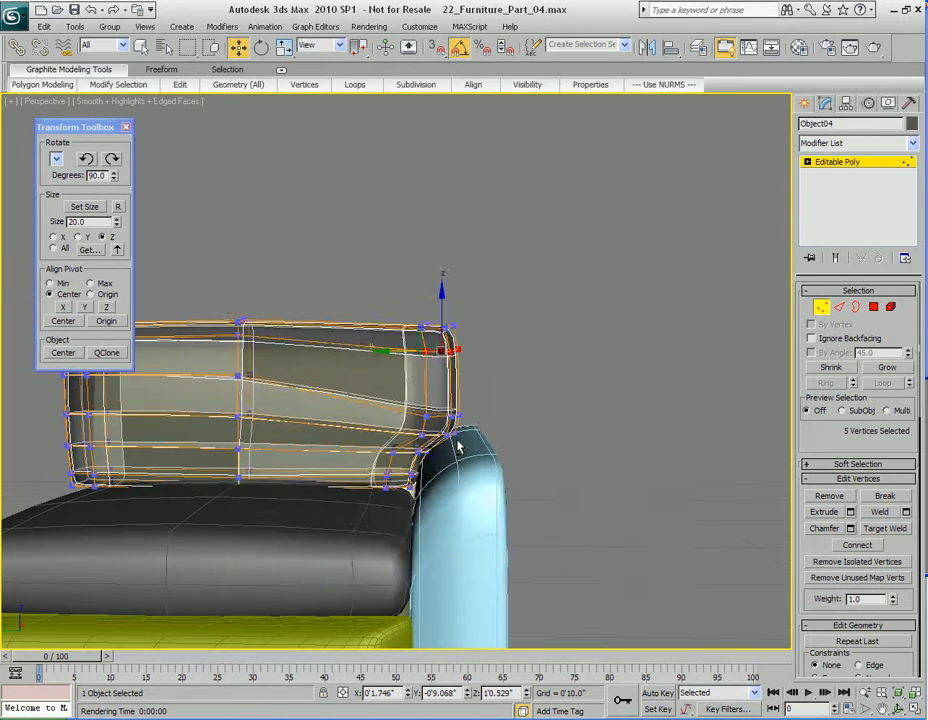
Step: Test-render the back cushion at two zoom levels and examine its upper armrest-side end
{"action": "key", "text": "shift+q"}
{"action": "left_click", "coordinate": [692, 143]}
{"action": "scroll", "coordinate": [497, 451], "scroll_direction": "up", "scroll_amount": 4}
{"action": "key", "text": "shift+q"}
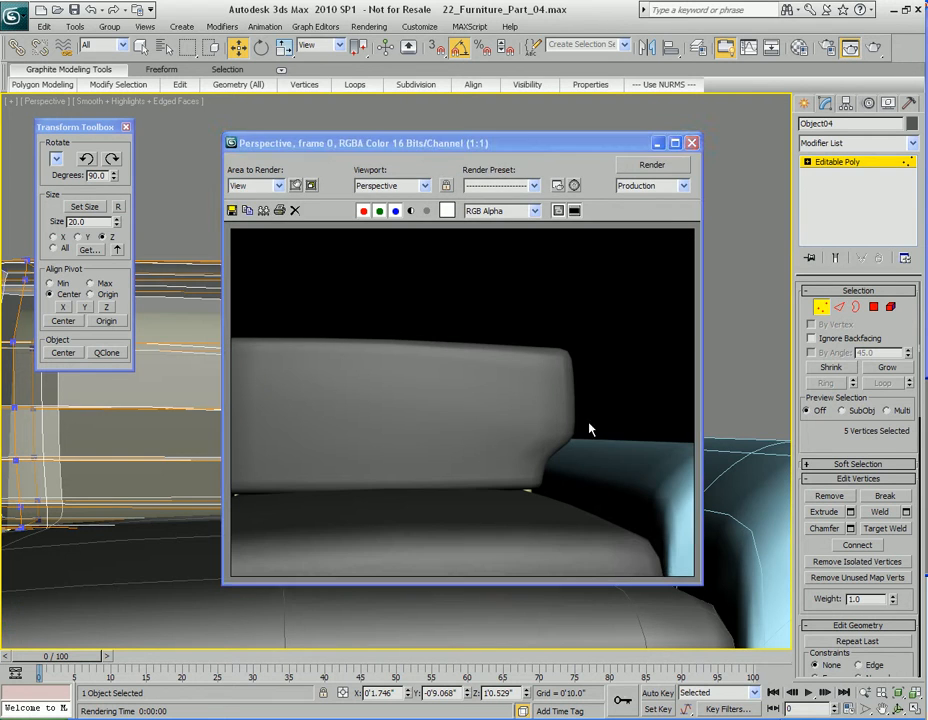
{"action": "left_click", "coordinate": [692, 143]}
{"action": "scroll", "coordinate": [483, 455], "scroll_direction": "down", "scroll_amount": 3}
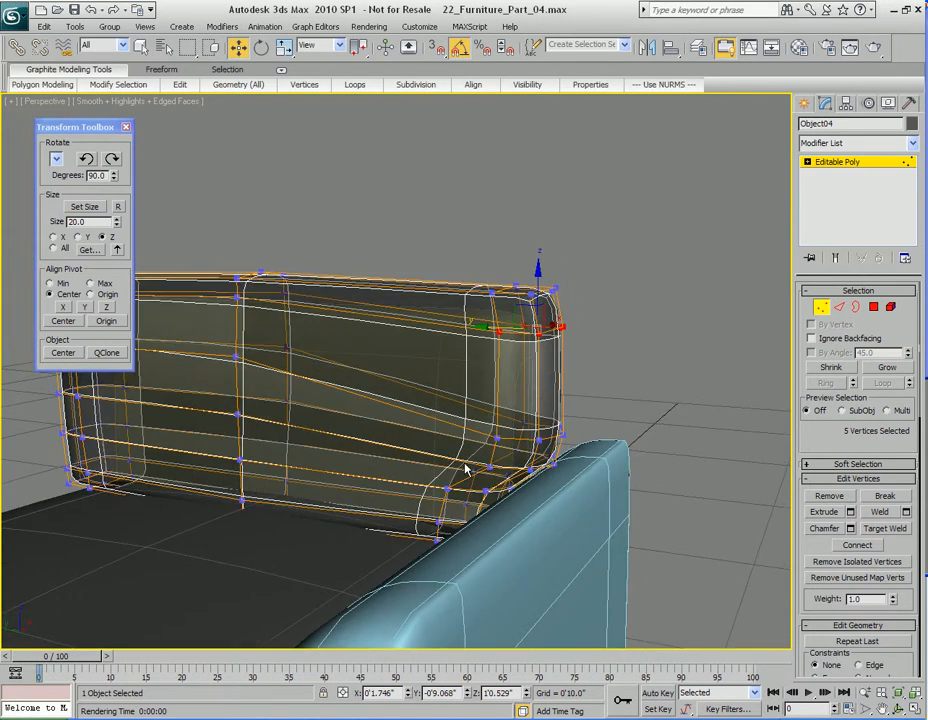
{"action": "middle_click_drag", "start_coordinate": [484, 443], "coordinate": [509, 426], "text": "alt"}
Step: Leave vertex editing, isolate the back cushion and frame it in the Top view
{"action": "key", "text": "6"}
{"action": "key", "text": "q"}
{"action": "key", "text": "alt+w"}
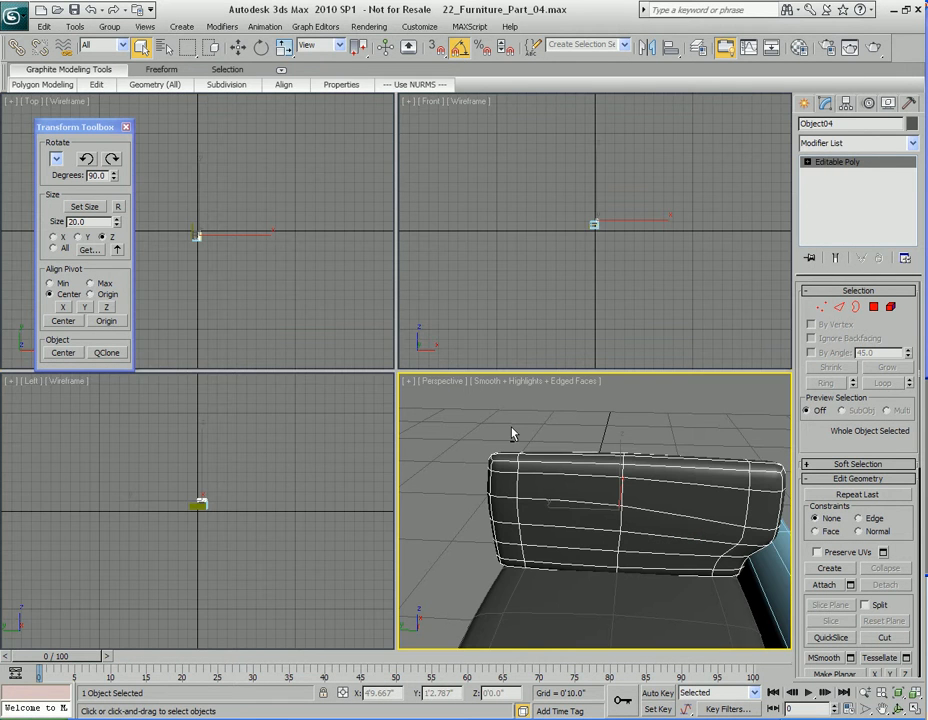
{"action": "key", "text": "alt+w"}
{"action": "key", "text": "alt+q"}
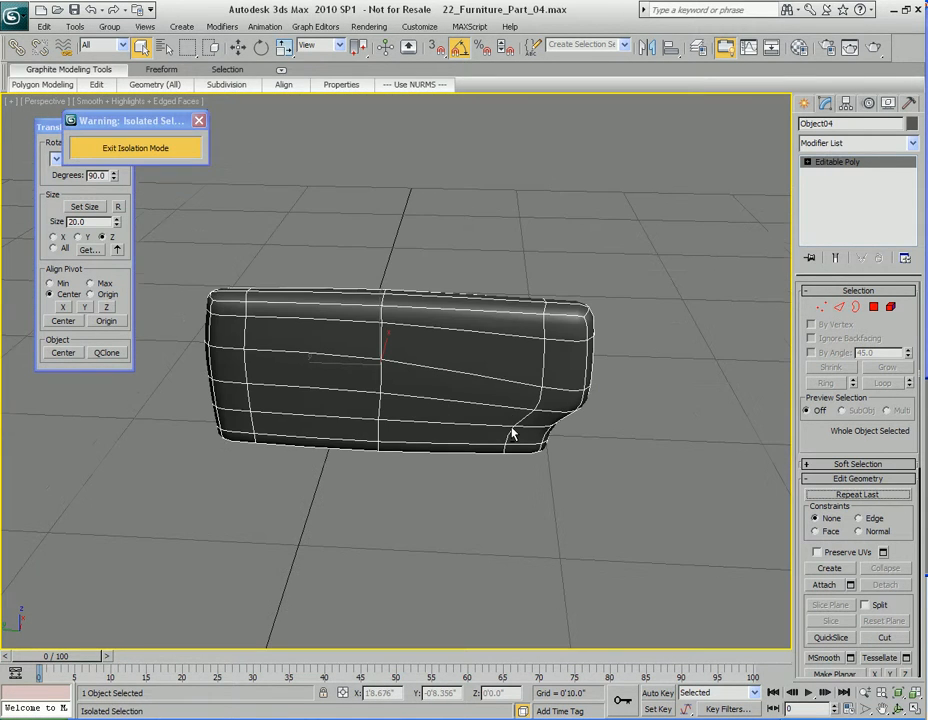
{"action": "key", "text": "t"}
{"action": "key", "text": "z"}
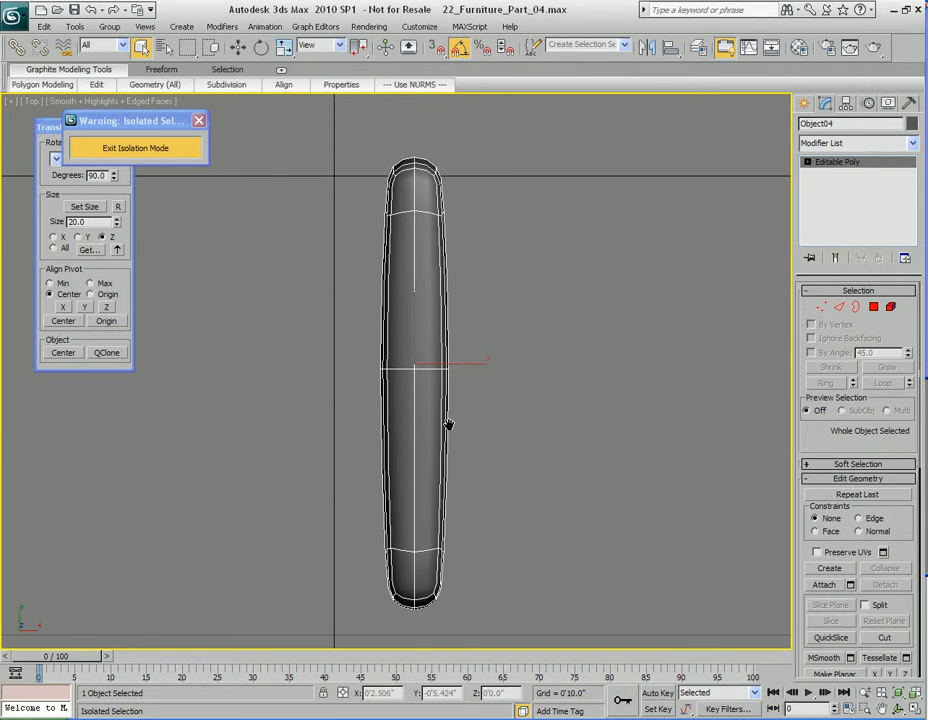
Step: Select the 16 vertices of the cushion's middle loop and scale them along X to about 111 percent
{"action": "key", "text": "1"}
{"action": "left_click_drag", "start_coordinate": [281, 330], "coordinate": [518, 430]}
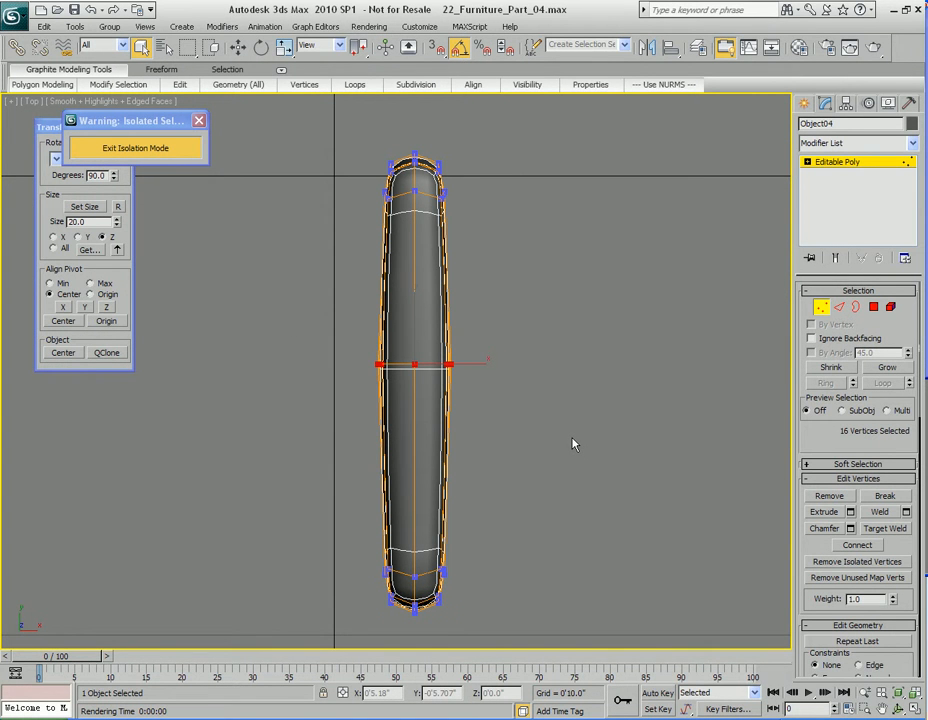
{"action": "middle_click_drag", "start_coordinate": [386, 433], "coordinate": [387, 440]}
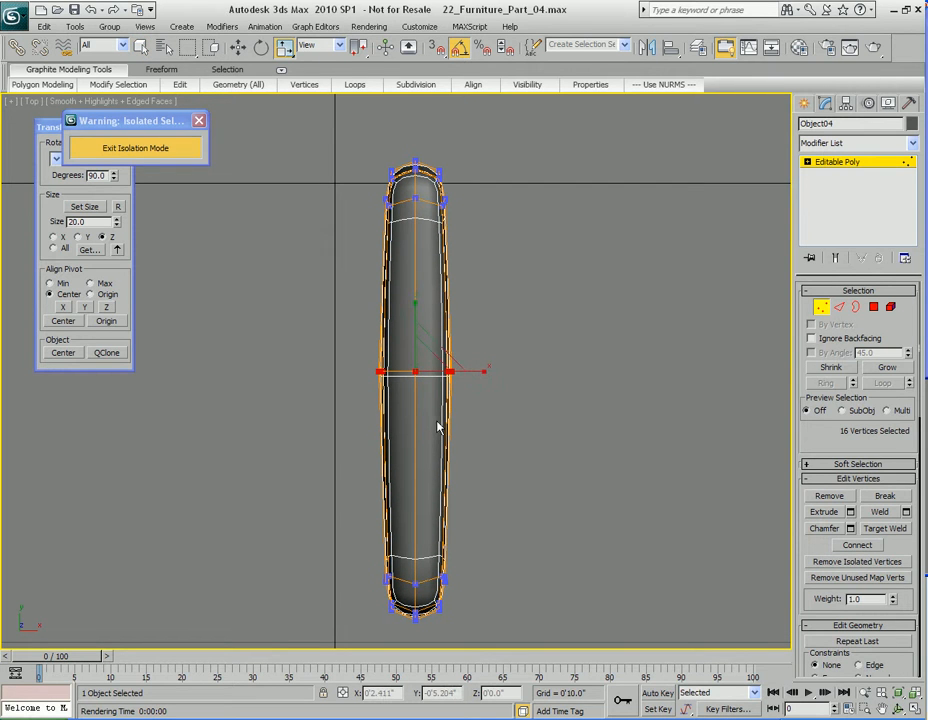
{"action": "left_click_drag", "start_coordinate": [484, 369], "coordinate": [489, 370]}
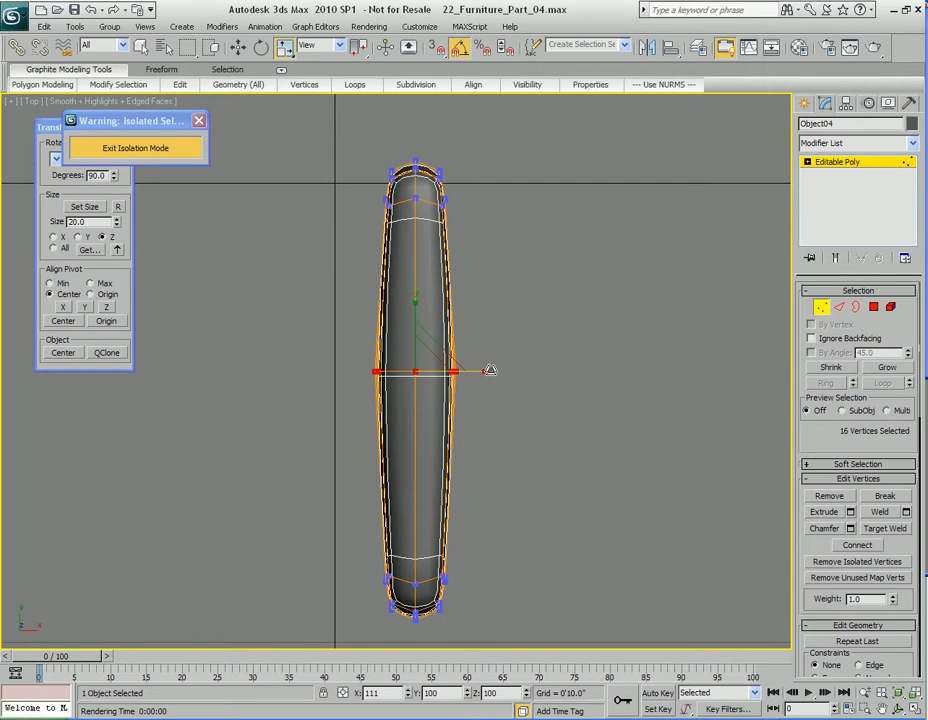
{"action": "scroll", "coordinate": [466, 559], "scroll_direction": "up", "scroll_amount": 3}
Step: Select the 16-vertex loop near the end opposite the armrest and scale it wider along X
{"action": "middle_click_drag", "start_coordinate": [466, 559], "coordinate": [453, 410]}
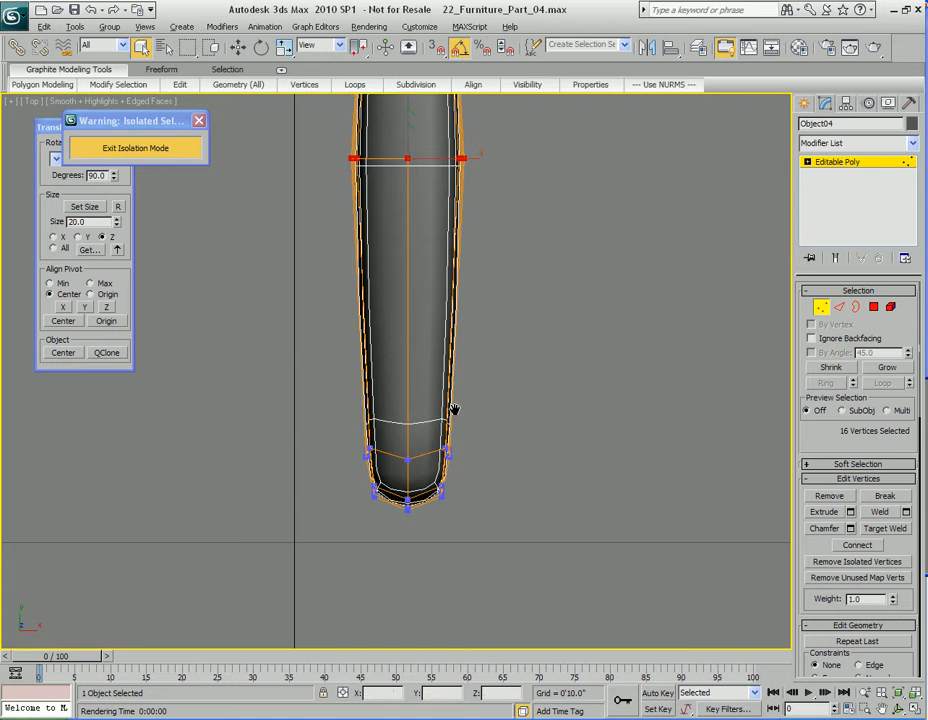
{"action": "middle_click_drag", "start_coordinate": [439, 339], "coordinate": [433, 478]}
{"action": "scroll", "coordinate": [430, 478], "scroll_direction": "down", "scroll_amount": 2}
{"action": "scroll", "coordinate": [402, 308], "scroll_direction": "up", "scroll_amount": 2}
{"action": "middle_click_drag", "start_coordinate": [402, 309], "coordinate": [406, 481]}
{"action": "middle_click_drag", "start_coordinate": [386, 367], "coordinate": [384, 427]}
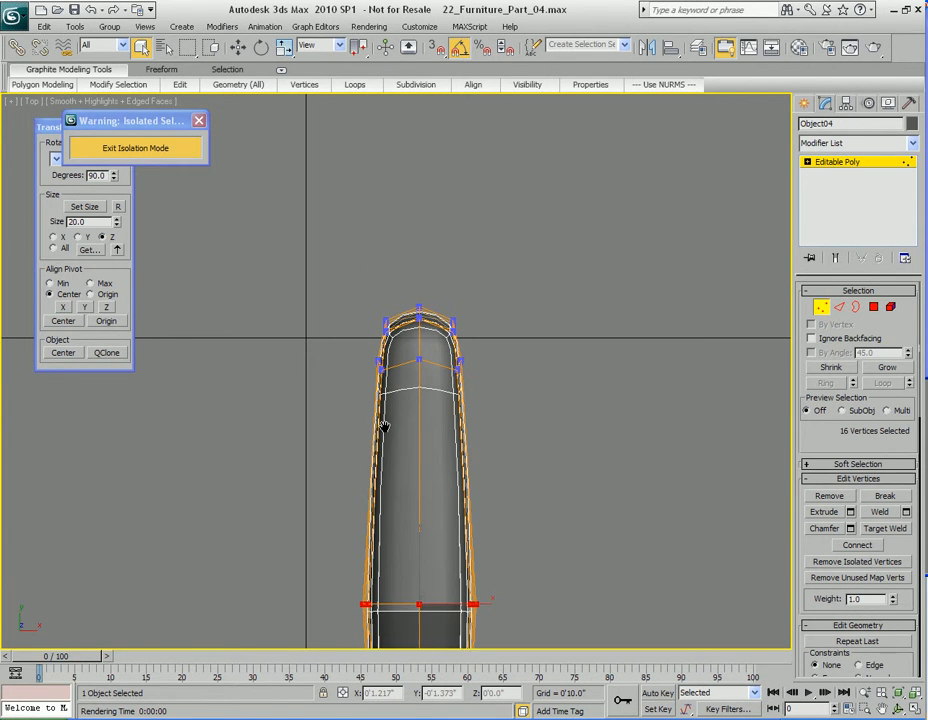
{"action": "left_click_drag", "start_coordinate": [524, 415], "coordinate": [523, 411]}
{"action": "key", "text": "r"}
{"action": "left_click_drag", "start_coordinate": [496, 367], "coordinate": [497, 364]}
Step: Select the 16-edge loop near the cushion's armrest-side end and scale it along X to about 123 percent
{"action": "middle_click_drag", "start_coordinate": [468, 560], "coordinate": [443, 339]}
{"action": "scroll", "coordinate": [398, 452], "scroll_direction": "up", "scroll_amount": 2}
{"action": "middle_click_drag", "start_coordinate": [398, 452], "coordinate": [456, 425]}
{"action": "key", "text": "p"}
{"action": "key", "text": "z"}
{"action": "scroll", "coordinate": [466, 489], "scroll_direction": "down", "scroll_amount": 3}
{"action": "key", "text": "2"}
{"action": "left_click", "coordinate": [456, 347]}
{"action": "left_click", "coordinate": [870, 392]}
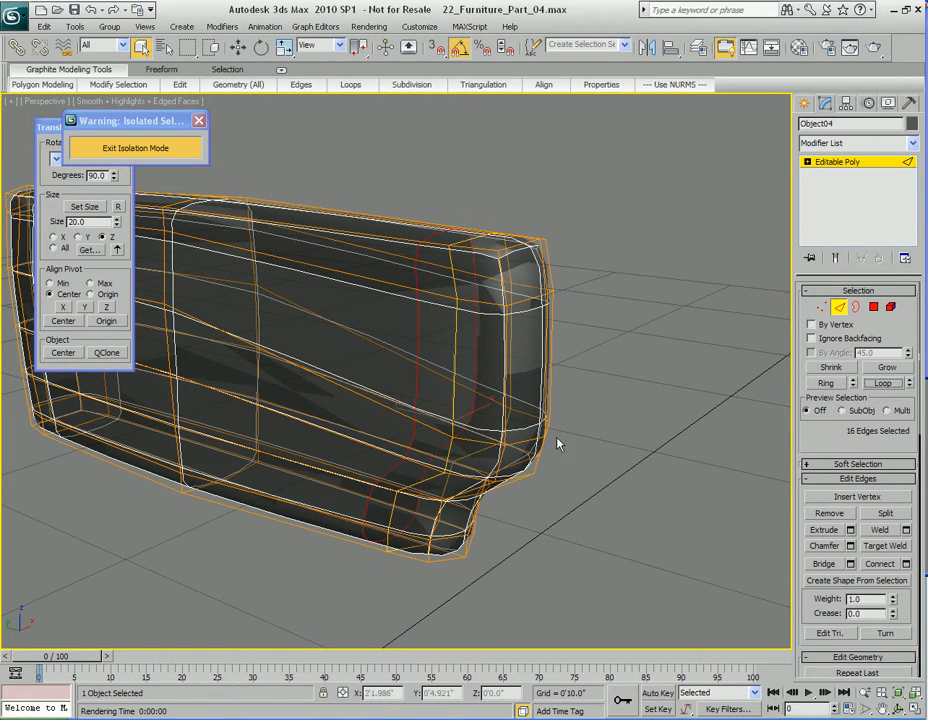
{"action": "scroll", "coordinate": [478, 395], "scroll_direction": "up", "scroll_amount": 3}
{"action": "middle_click_drag", "start_coordinate": [449, 414], "coordinate": [476, 362], "text": "alt"}
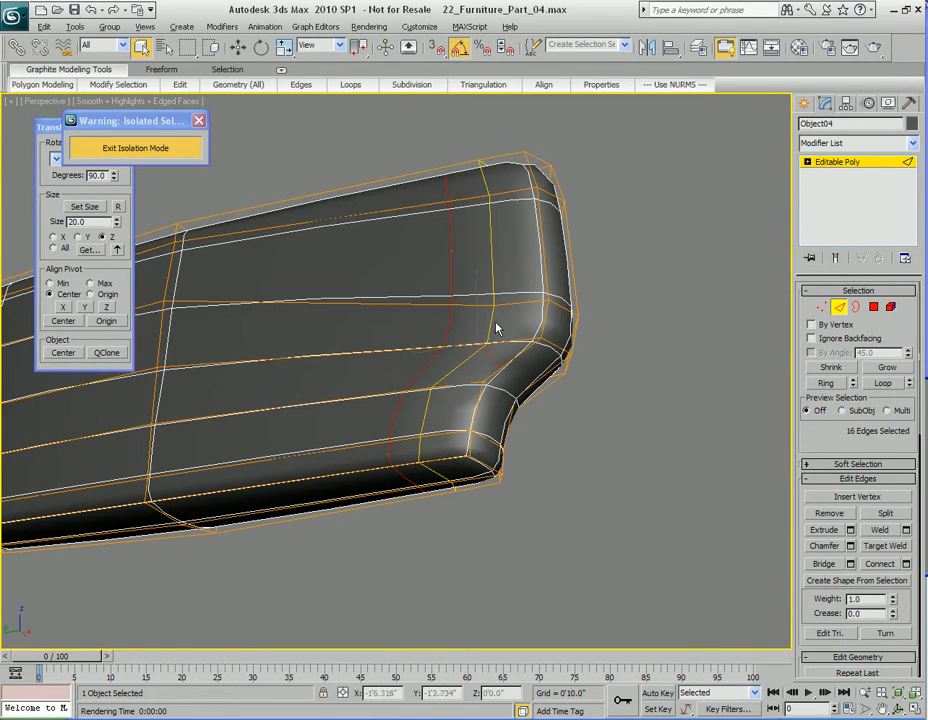
{"action": "middle_click_drag", "start_coordinate": [438, 408], "coordinate": [412, 490], "text": "alt"}
{"action": "key", "text": "t"}
{"action": "scroll", "coordinate": [408, 447], "scroll_direction": "down", "scroll_amount": 3}
{"action": "scroll", "coordinate": [478, 435], "scroll_direction": "down", "scroll_amount": 2}
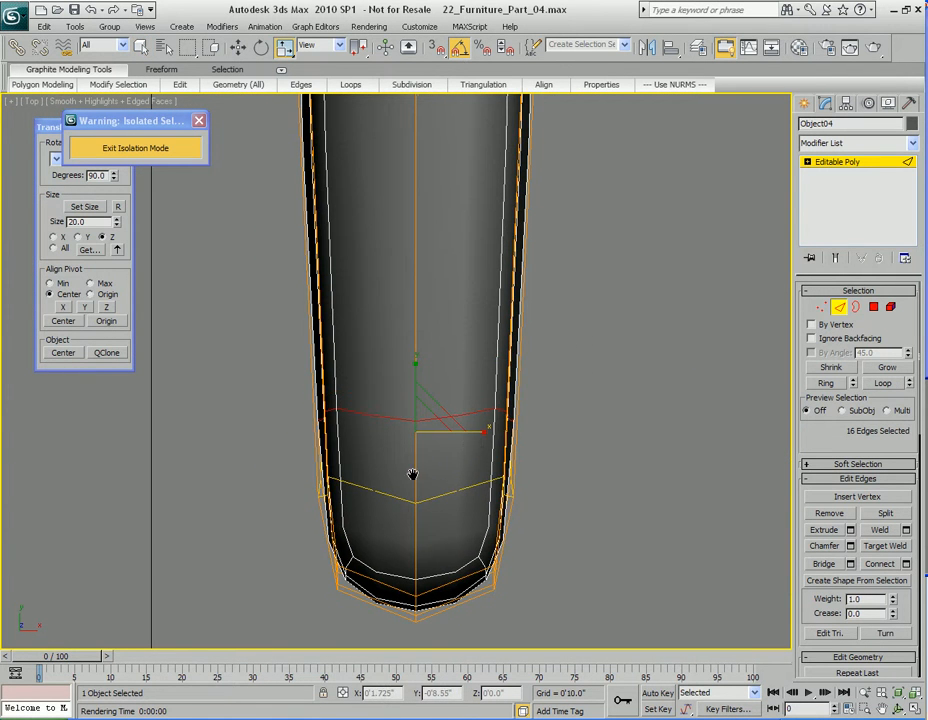
{"action": "left_click_drag", "start_coordinate": [478, 435], "coordinate": [491, 431]}
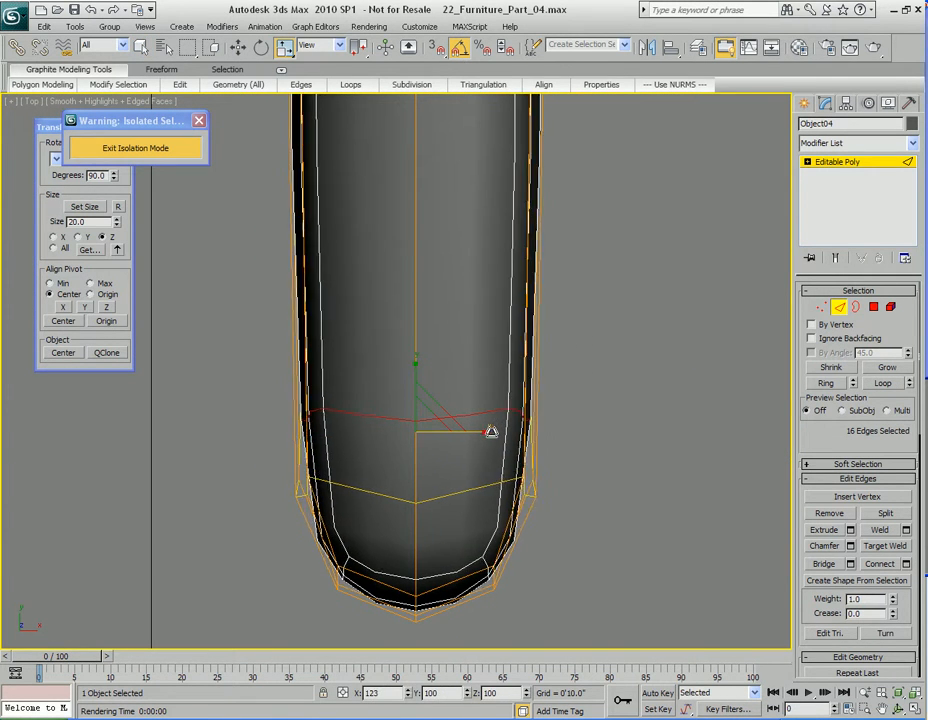
{"action": "scroll", "coordinate": [402, 486], "scroll_direction": "down", "scroll_amount": 6}
Step: Test-render the isolated cushion in perspective and exit isolation mode to bring back the sofa
{"action": "key", "text": "q"}
{"action": "middle_click_drag", "start_coordinate": [400, 487], "coordinate": [377, 507]}
{"action": "key", "text": "p"}
{"action": "middle_click_drag", "start_coordinate": [375, 565], "coordinate": [415, 447], "text": "alt"}
{"action": "key", "text": "2"}
{"action": "middle_click_drag", "start_coordinate": [489, 433], "coordinate": [466, 427], "text": "alt"}
{"action": "key", "text": "shift+q"}
{"action": "left_click", "coordinate": [691, 143]}
{"action": "left_click", "coordinate": [135, 148]}
Step: Tilt the back cushion 10 degrees about Y toward the sofa back and test-render it
{"action": "middle_click_drag", "start_coordinate": [367, 302], "coordinate": [482, 311], "text": "alt"}
{"action": "key", "text": "e"}
{"action": "scroll", "coordinate": [389, 398], "scroll_direction": "up", "scroll_amount": 1}
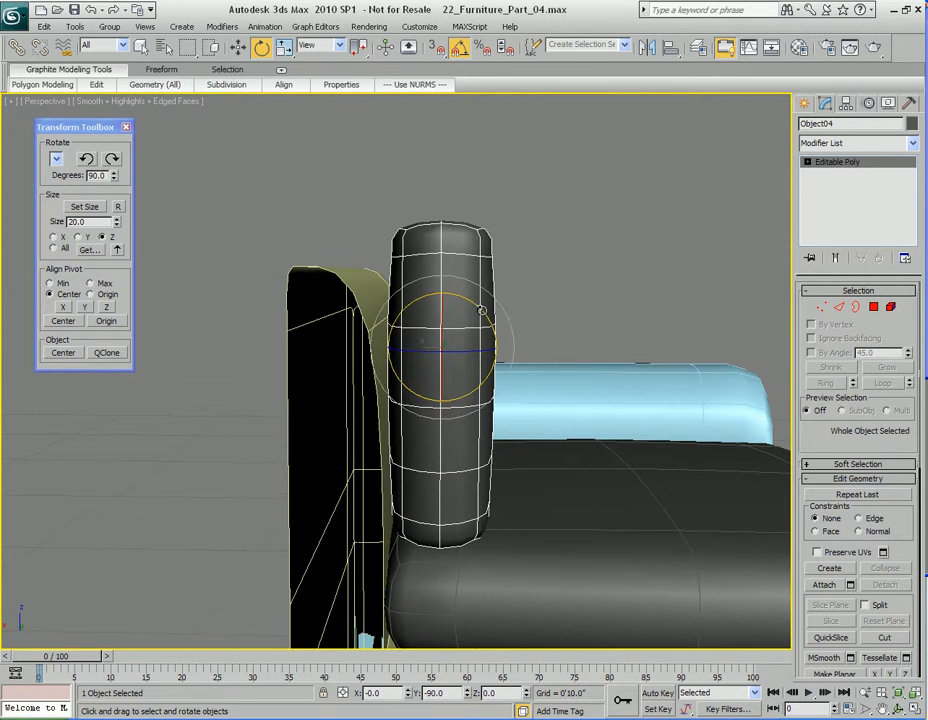
{"action": "left_click_drag", "start_coordinate": [482, 311], "coordinate": [478, 306]}
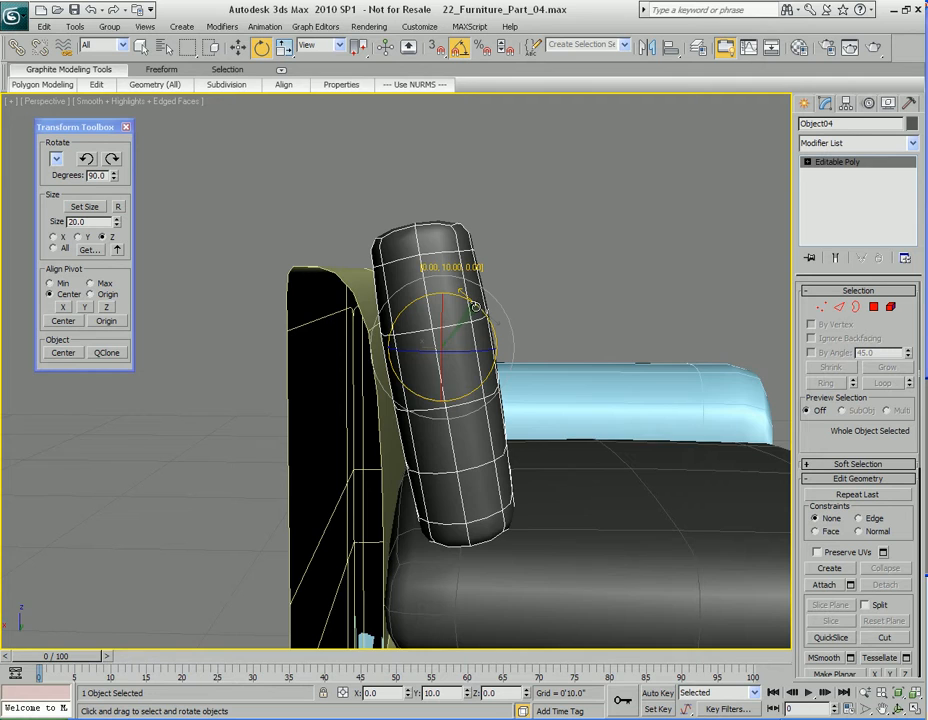
{"action": "middle_click_drag", "start_coordinate": [474, 305], "coordinate": [451, 346], "text": "alt"}
{"action": "scroll", "coordinate": [425, 333], "scroll_direction": "down", "scroll_amount": 4}
{"action": "key", "text": "shift+q"}
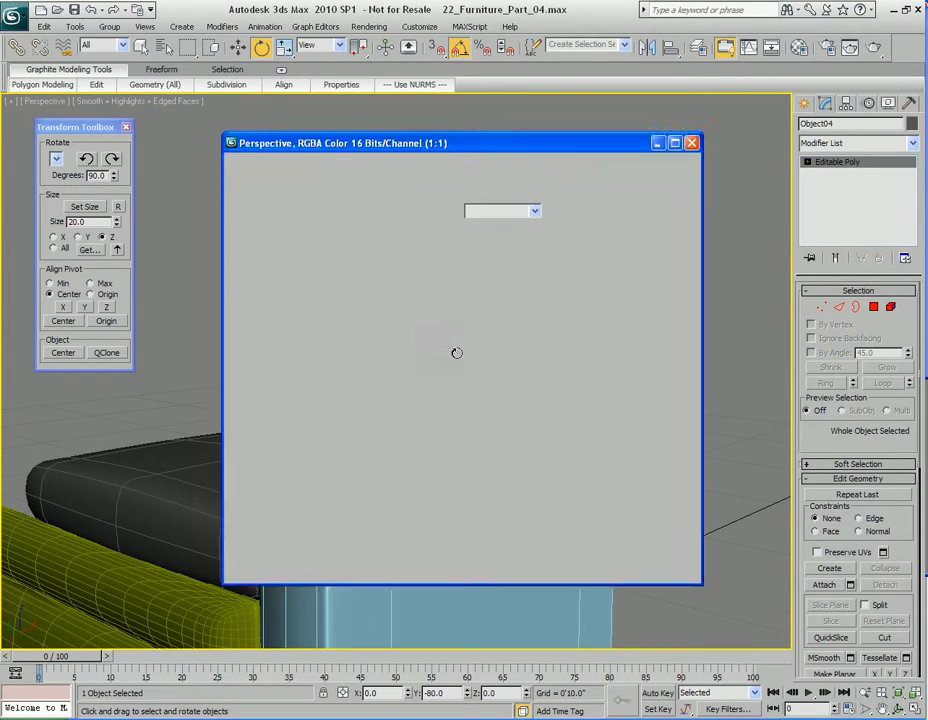
{"action": "left_click", "coordinate": [691, 143]}
Step: Tilt the back cushion another 5 degrees about Y and test-render it from different angles
{"action": "middle_click_drag", "start_coordinate": [600, 300], "coordinate": [465, 345], "text": "alt"}
{"action": "left_click_drag", "start_coordinate": [460, 316], "coordinate": [458, 313]}
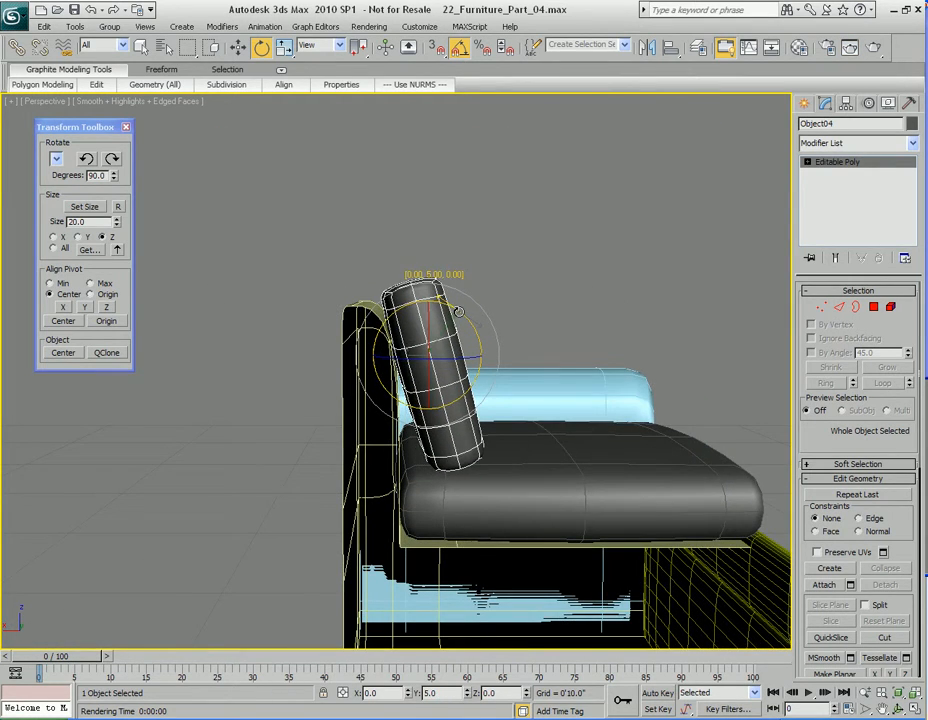
{"action": "middle_click_drag", "start_coordinate": [458, 313], "coordinate": [481, 330], "text": "alt"}
{"action": "key", "text": "shift+q"}
{"action": "left_click", "coordinate": [691, 143]}
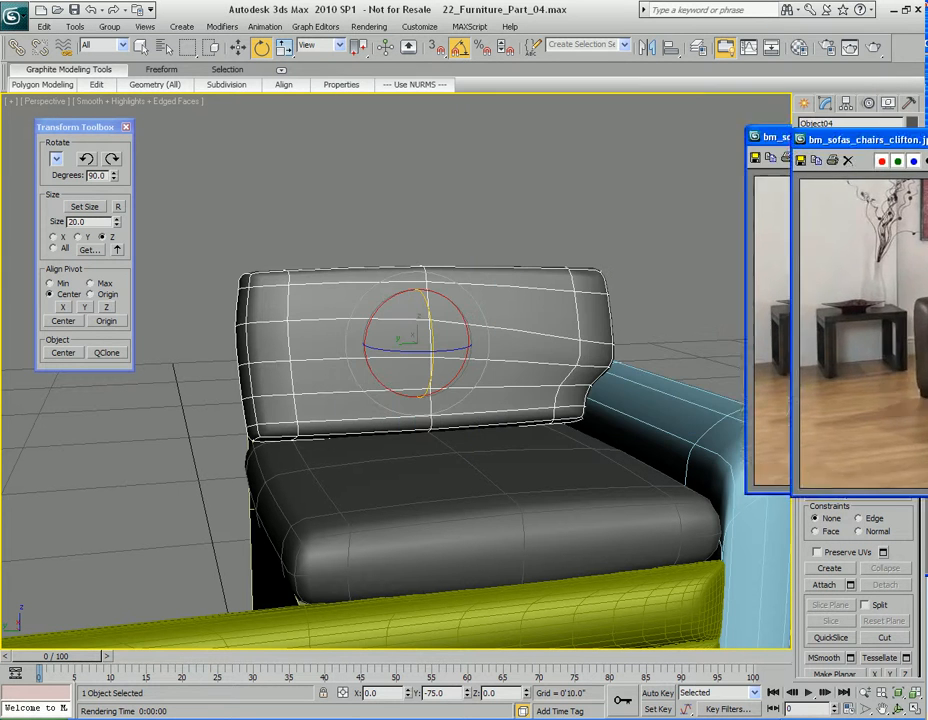
{"action": "middle_click_drag", "start_coordinate": [670, 362], "coordinate": [613, 358], "text": "alt"}
{"action": "key", "text": "shift+q"}
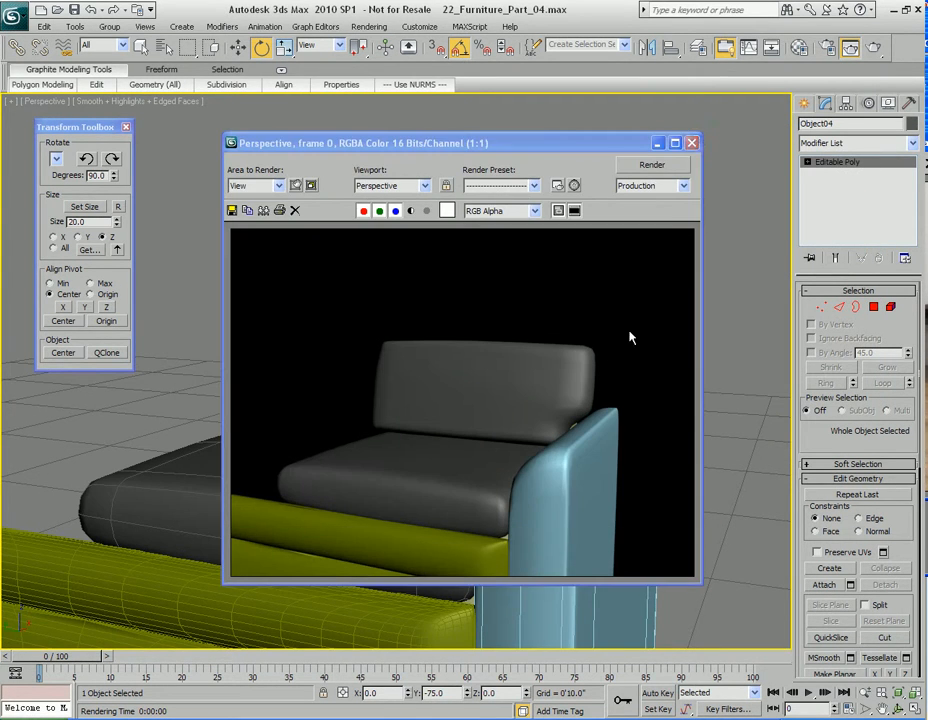
{"action": "left_click", "coordinate": [691, 143]}
{"action": "middle_click_drag", "start_coordinate": [547, 317], "coordinate": [566, 340], "text": "alt"}
Step: Show the cushion's hidden vertices and select the ten middle-loop vertices on its front and back faces
{"action": "key", "text": "q"}
{"action": "key", "text": "2"}
{"action": "middle_click_drag", "start_coordinate": [472, 368], "coordinate": [383, 381], "text": "alt"}
{"action": "left_click", "coordinate": [468, 330]}
{"action": "key", "text": "alt+x"}
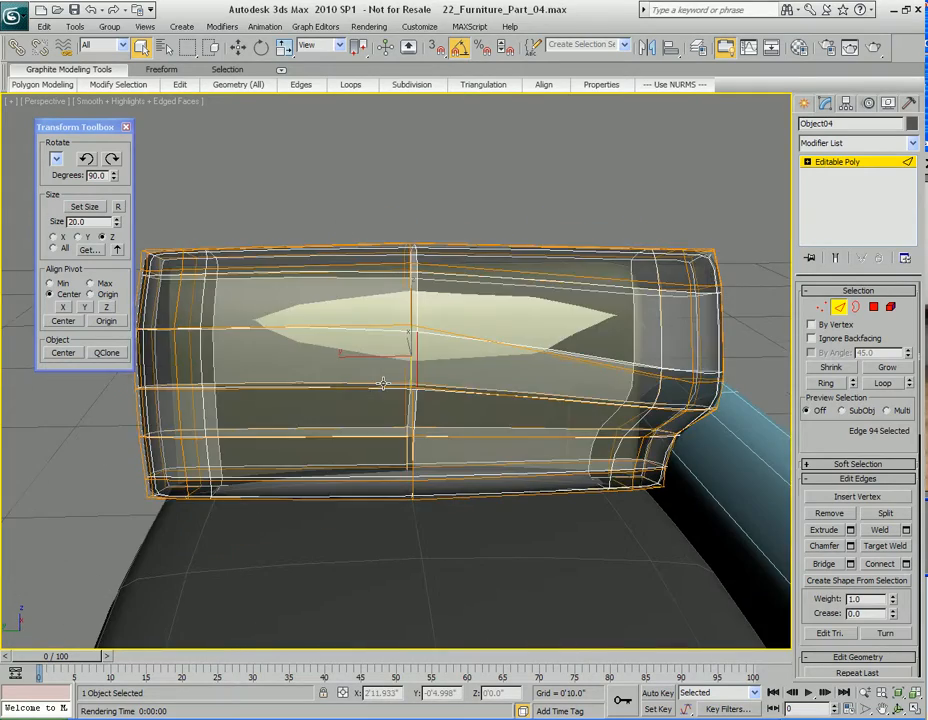
{"action": "key", "text": "1"}
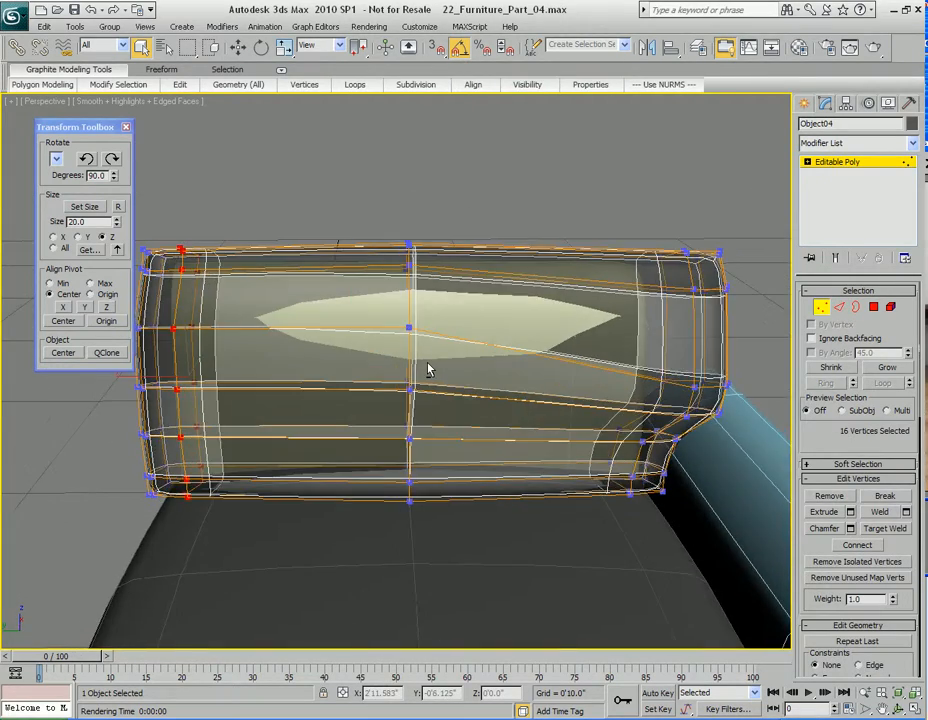
{"action": "key", "text": "F3"}
{"action": "middle_click_drag", "start_coordinate": [418, 382], "coordinate": [427, 368], "text": "alt"}
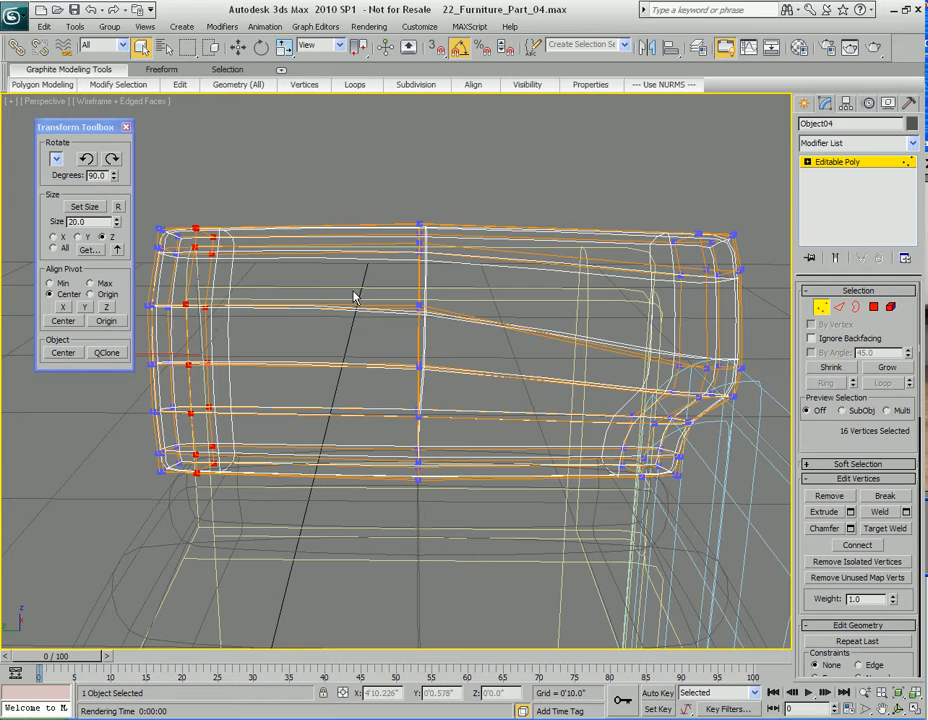
{"action": "middle_click_drag", "start_coordinate": [362, 315], "coordinate": [356, 249], "text": "alt"}
{"action": "left_click_drag", "start_coordinate": [449, 367], "coordinate": [474, 435]}
{"action": "middle_click_drag", "start_coordinate": [474, 435], "coordinate": [466, 418], "text": "alt"}
{"action": "left_click_drag", "start_coordinate": [372, 417], "coordinate": [461, 451]}
{"action": "mouse_move", "coordinate": [368, 422]}
{"action": "middle_mouse_down", "text": "alt"}
{"action": "mouse_move", "coordinate": [472, 427]}
{"action": "mouse_move", "coordinate": [433, 433]}
{"action": "mouse_move", "coordinate": [434, 318]}
{"action": "mouse_move", "coordinate": [514, 403]}
{"action": "mouse_move", "coordinate": [501, 385]}
{"action": "mouse_move", "coordinate": [466, 404]}
{"action": "mouse_move", "coordinate": [551, 389]}
{"action": "middle_mouse_up", "text": "alt"}
{"action": "key", "text": "F3"}
{"action": "key", "text": "F3"}
{"action": "key", "text": "w"}
{"action": "scroll", "coordinate": [506, 382], "scroll_direction": "up", "scroll_amount": 6}
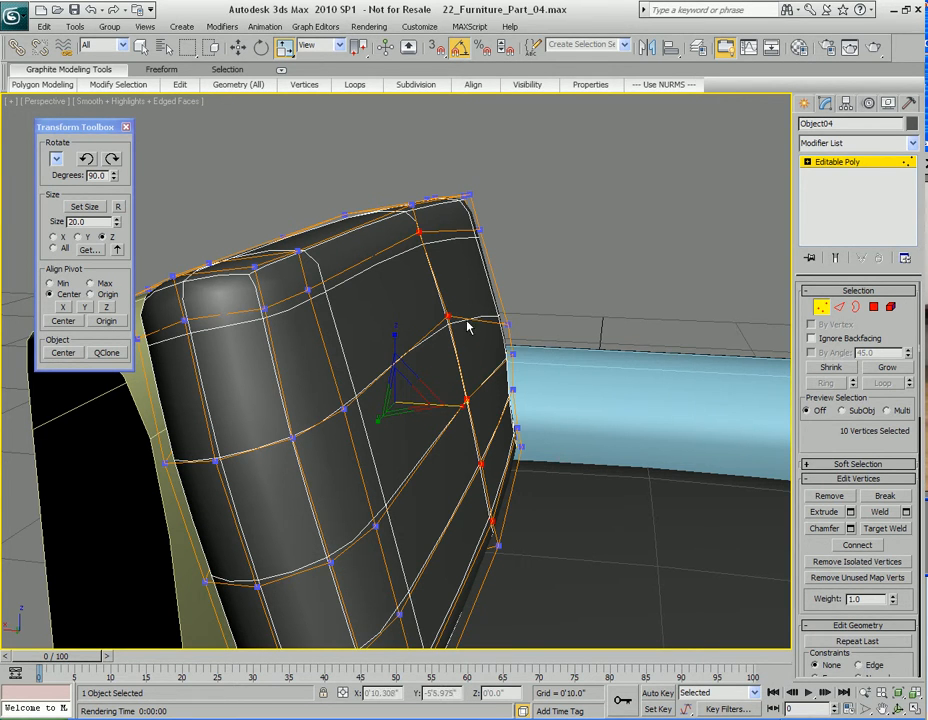
Step: Set the reference coordinate system to Parent and scale the ten selected vertices slightly outward along Z
{"action": "left_click", "coordinate": [340, 46]}
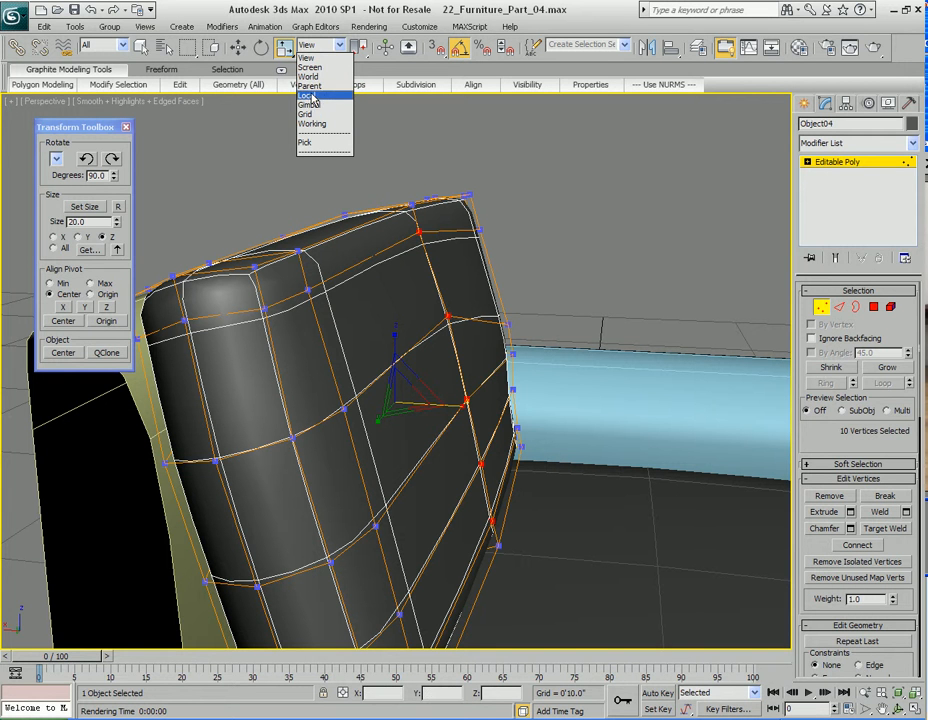
{"action": "left_click", "coordinate": [310, 86]}
{"action": "mouse_move", "coordinate": [463, 365]}
{"action": "middle_mouse_down", "text": "alt"}
{"action": "mouse_move", "coordinate": [483, 360]}
{"action": "mouse_move", "coordinate": [474, 373]}
{"action": "mouse_move", "coordinate": [460, 356]}
{"action": "middle_mouse_up", "text": "alt"}
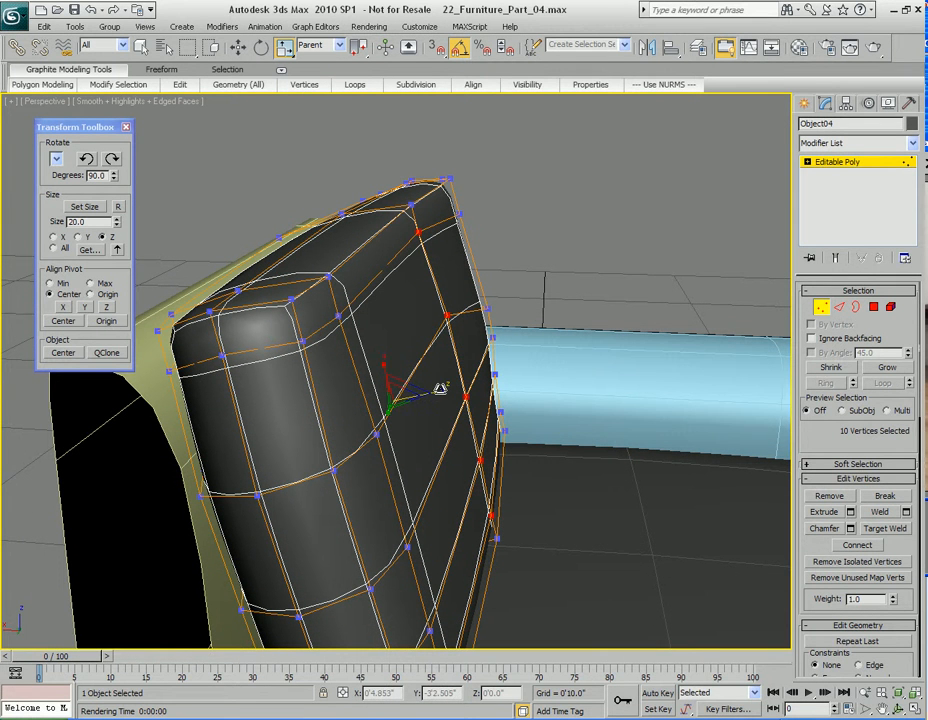
{"action": "left_click_drag", "start_coordinate": [442, 388], "coordinate": [444, 388]}
{"action": "middle_click_drag", "start_coordinate": [507, 386], "coordinate": [454, 384], "text": "alt"}
Step: Reduce the selection to the six central vertices on the front and back faces and scale them slightly outward along Z
{"action": "key", "text": "q"}
{"action": "mouse_move", "coordinate": [532, 356]}
{"action": "middle_mouse_down", "text": "alt"}
{"action": "mouse_move", "coordinate": [479, 357]}
{"action": "mouse_move", "coordinate": [455, 309]}
{"action": "middle_mouse_up", "text": "alt"}
{"action": "key", "text": "F3"}
{"action": "scroll", "coordinate": [433, 375], "scroll_direction": "up", "scroll_amount": 1}
{"action": "left_click_drag", "start_coordinate": [362, 404], "coordinate": [545, 520], "text": "alt"}
{"action": "mouse_move", "coordinate": [545, 520]}
{"action": "middle_mouse_down", "text": "alt"}
{"action": "mouse_move", "coordinate": [406, 311]}
{"action": "mouse_move", "coordinate": [456, 402]}
{"action": "mouse_move", "coordinate": [468, 404]}
{"action": "mouse_move", "coordinate": [497, 342]}
{"action": "mouse_move", "coordinate": [462, 324]}
{"action": "mouse_move", "coordinate": [446, 346]}
{"action": "middle_mouse_up", "text": "alt"}
{"action": "key", "text": "r"}
{"action": "key", "text": "F3"}
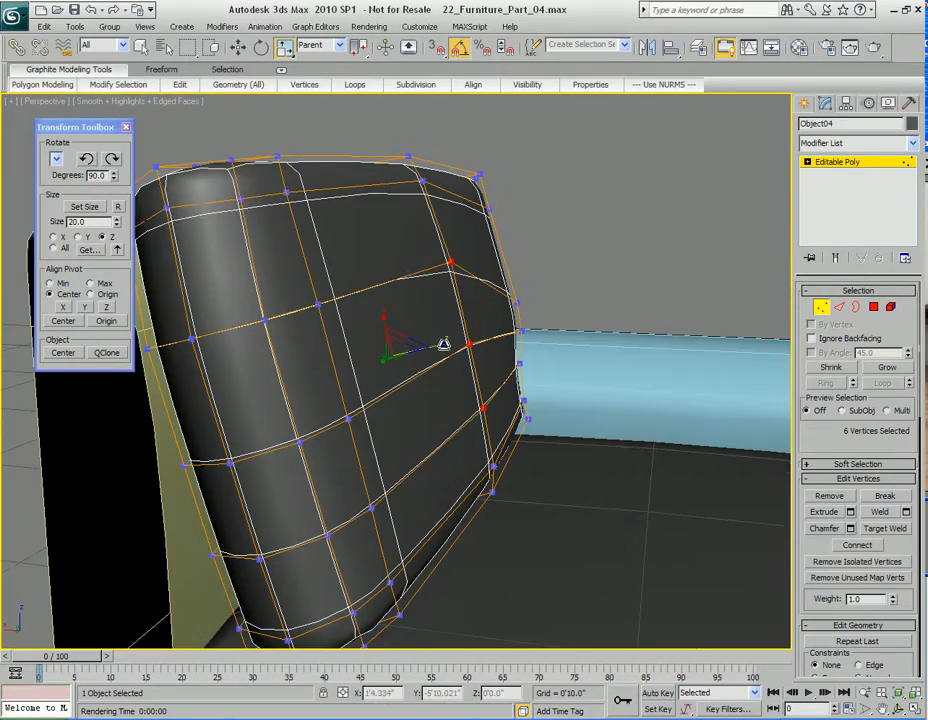
{"action": "left_click_drag", "start_coordinate": [443, 343], "coordinate": [445, 343]}
{"action": "mouse_move", "coordinate": [443, 343]}
{"action": "middle_mouse_down", "text": "alt"}
{"action": "mouse_move", "coordinate": [420, 336]}
{"action": "mouse_move", "coordinate": [445, 330]}
{"action": "middle_mouse_up", "text": "alt"}
Step: Keep only the two centremost vertices on the front and back faces selected and scale them slightly outward along Z
{"action": "key", "text": "F3"}
{"action": "left_click_drag", "start_coordinate": [418, 287], "coordinate": [475, 300], "text": "alt"}
{"action": "left_click_drag", "start_coordinate": [408, 418], "coordinate": [388, 431], "text": "alt"}
{"action": "middle_click_drag", "start_coordinate": [388, 431], "coordinate": [475, 424], "text": "alt"}
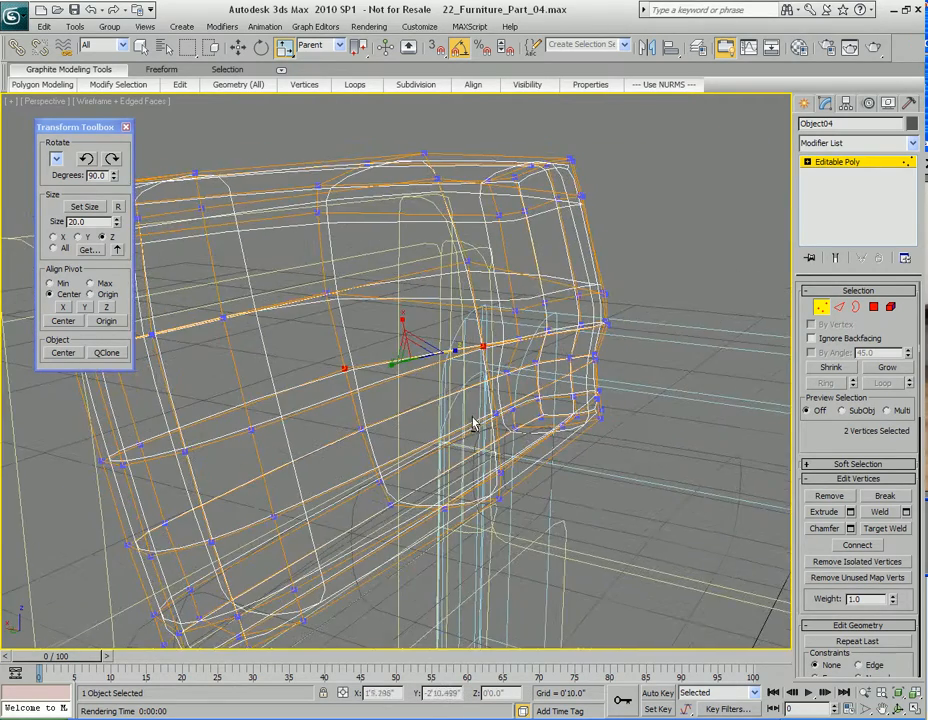
{"action": "key", "text": "F3"}
{"action": "middle_click_drag", "start_coordinate": [485, 381], "coordinate": [466, 379], "text": "alt"}
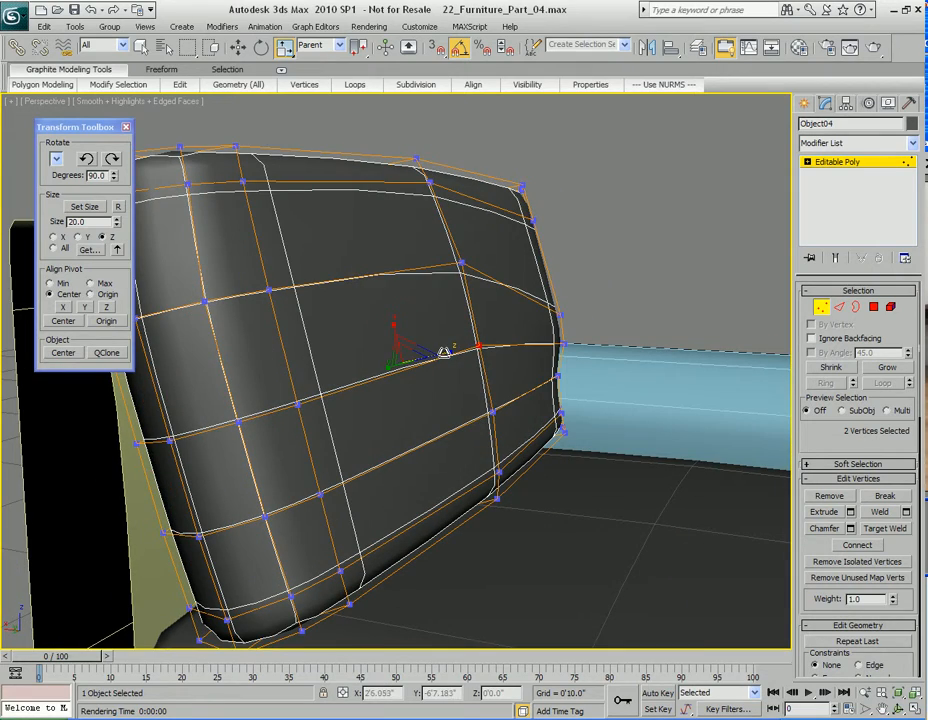
{"action": "left_click_drag", "start_coordinate": [446, 352], "coordinate": [448, 352]}
Step: Test-render the puffed-up back cushion from two angles and leave vertex editing
{"action": "middle_click_drag", "start_coordinate": [420, 381], "coordinate": [375, 410], "text": "alt"}
{"action": "scroll", "coordinate": [339, 394], "scroll_direction": "down", "scroll_amount": 4}
{"action": "key", "text": "shift+q"}
{"action": "middle_click_drag", "start_coordinate": [753, 301], "coordinate": [627, 307], "text": "alt"}
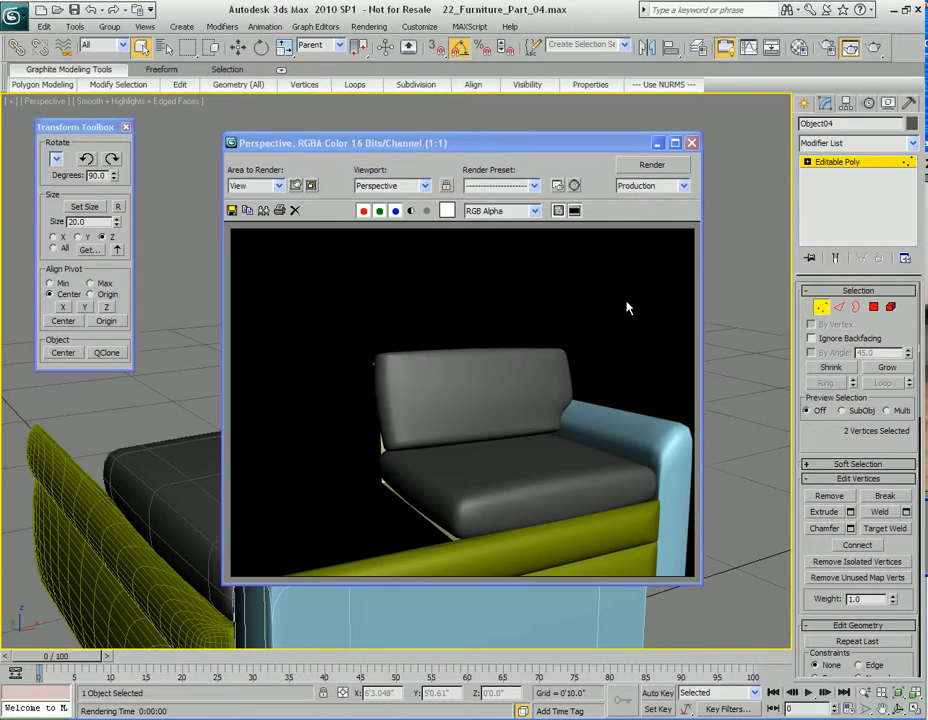
{"action": "key", "text": "shift+q"}
{"action": "left_click", "coordinate": [691, 143]}
{"action": "mouse_move", "coordinate": [520, 380]}
{"action": "middle_mouse_down", "text": "alt"}
{"action": "mouse_move", "coordinate": [440, 412]}
{"action": "mouse_move", "coordinate": [456, 431]}
{"action": "mouse_move", "coordinate": [497, 418]}
{"action": "mouse_move", "coordinate": [487, 425]}
{"action": "mouse_move", "coordinate": [323, 441]}
{"action": "mouse_move", "coordinate": [497, 439]}
{"action": "mouse_move", "coordinate": [524, 393]}
{"action": "mouse_move", "coordinate": [509, 416]}
{"action": "mouse_move", "coordinate": [513, 399]}
{"action": "middle_mouse_up", "text": "alt"}
{"action": "key", "text": "1"}
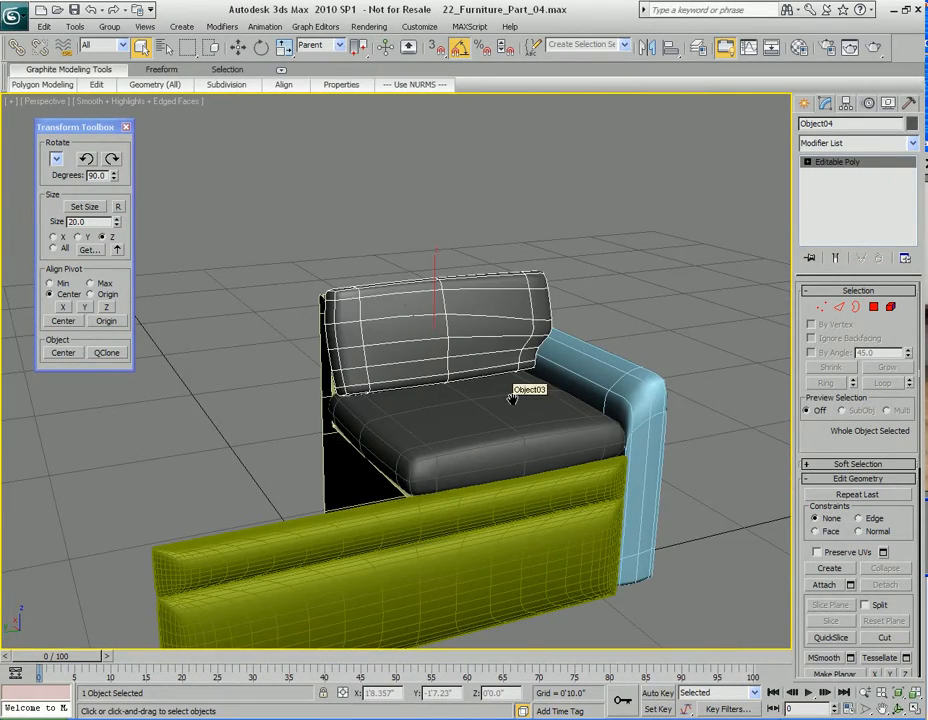